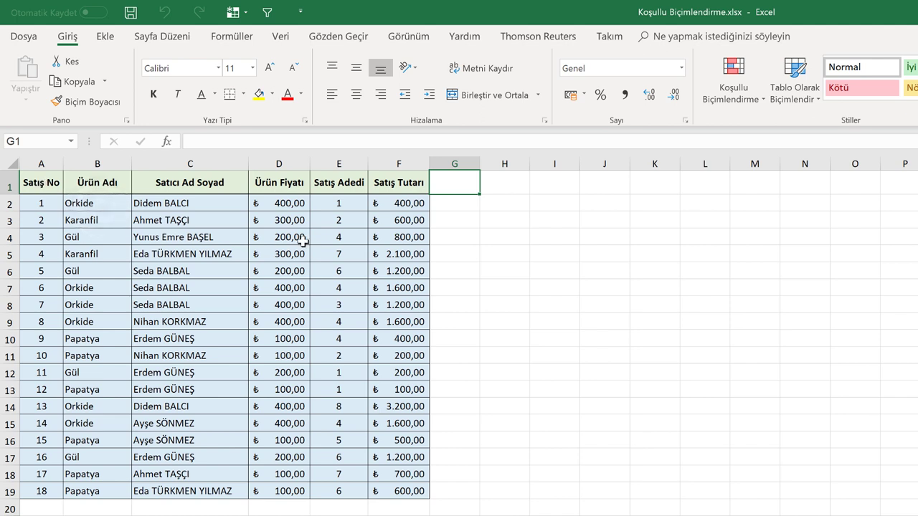
Step: Try highlighting cells greater than 1000 in the entire Satış Tutarı column with dark red text on light red fill, and undo the rule
left_click(300, 240)
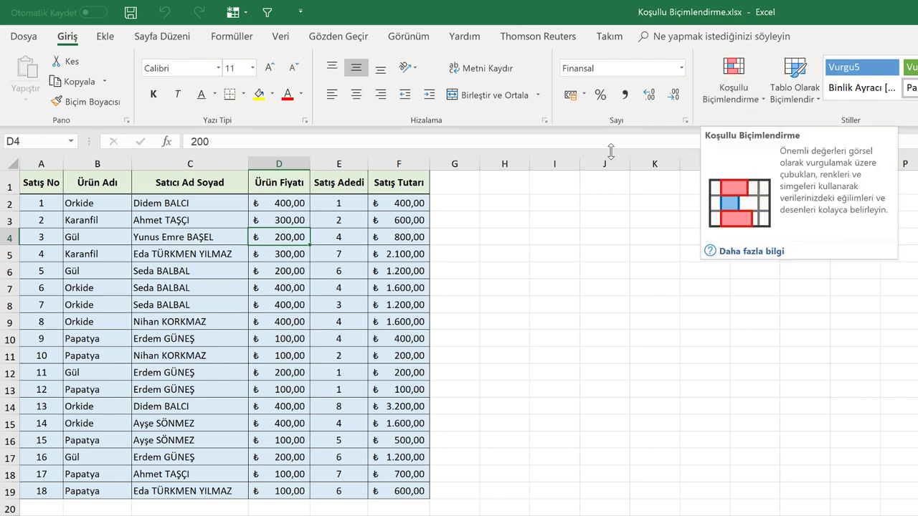
left_click(398, 216)
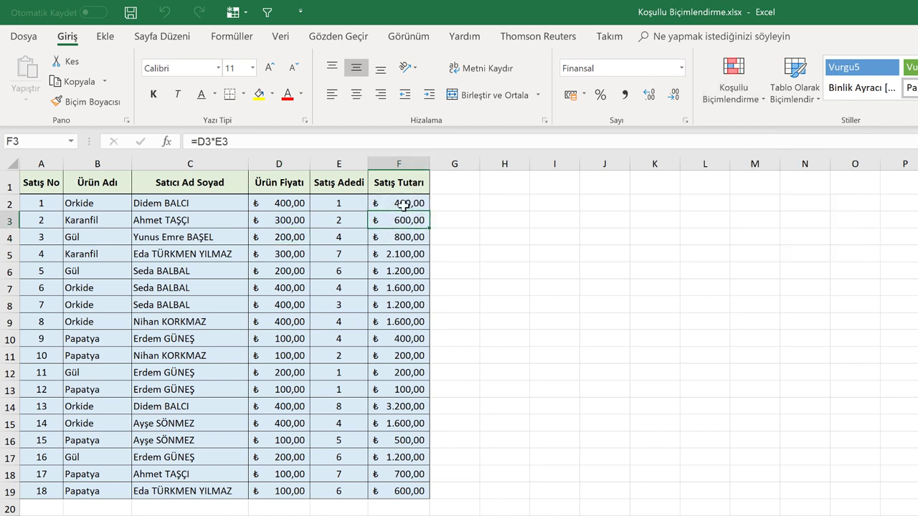
left_click(406, 164)
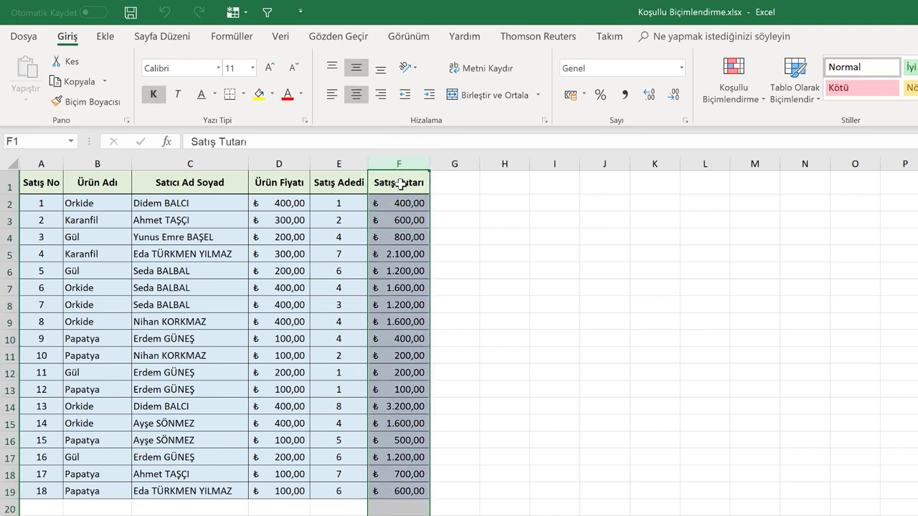
left_click(741, 100)
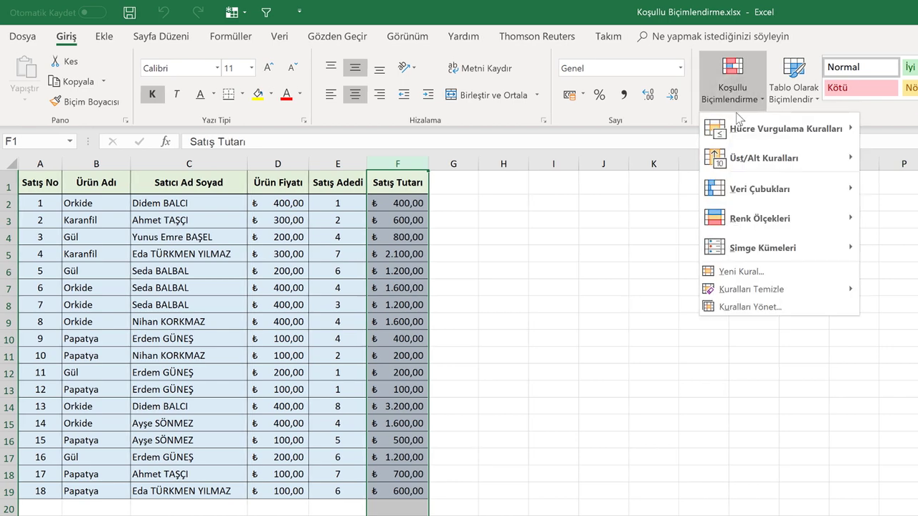
mouse_move(742, 133)
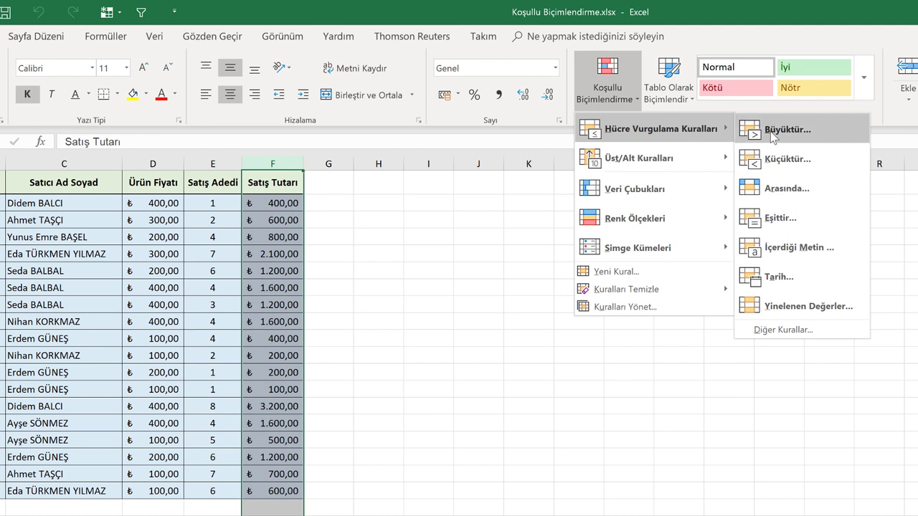
left_click(761, 130)
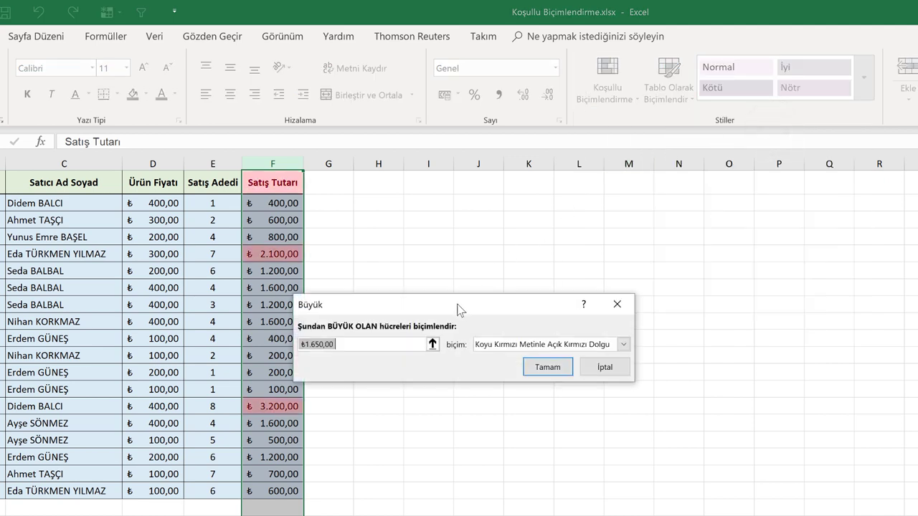
left_click_drag(459, 310, 488, 207)
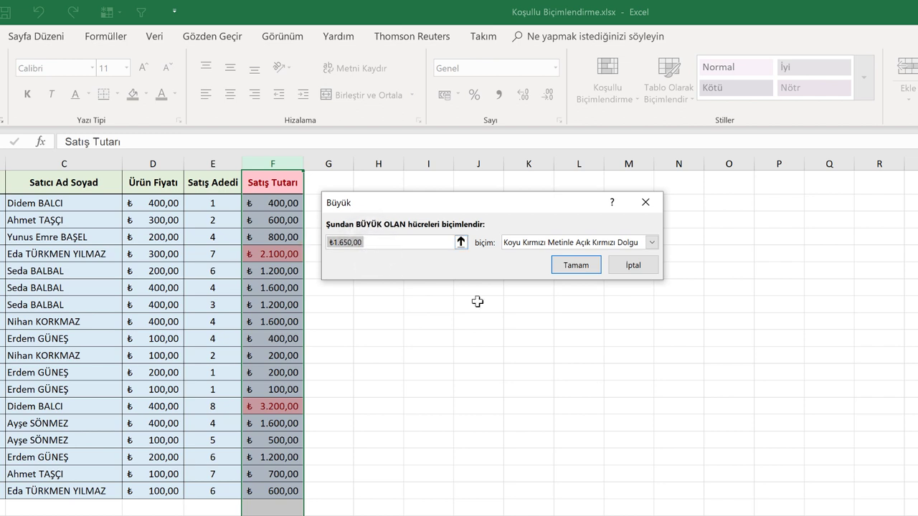
type("1000")
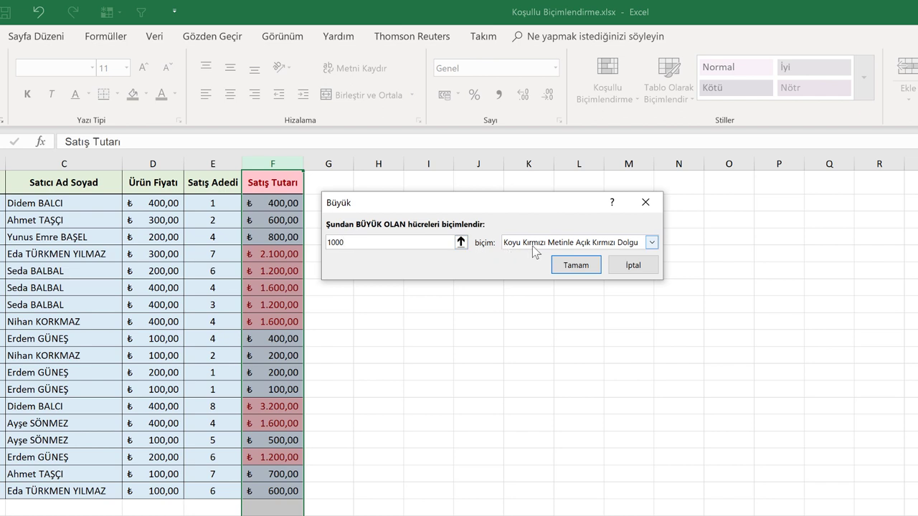
left_click(577, 265)
left_click(350, 202)
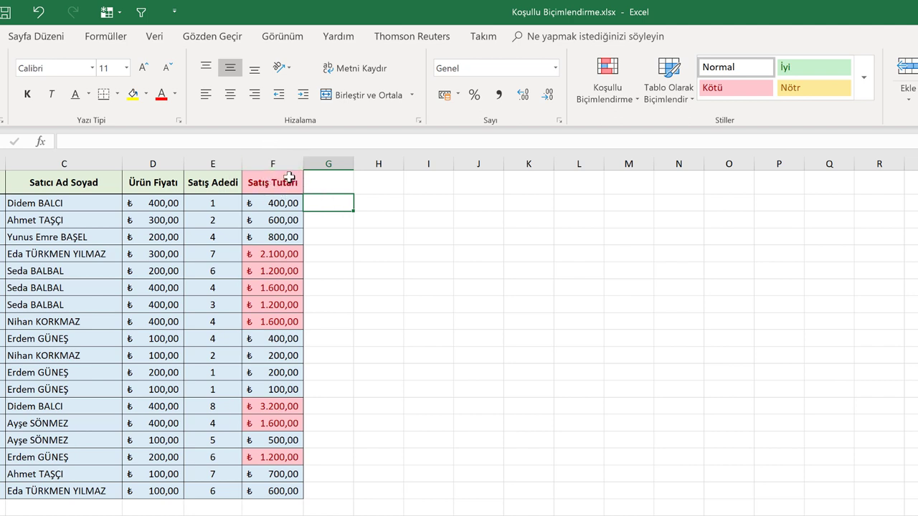
key("ctrl+z")
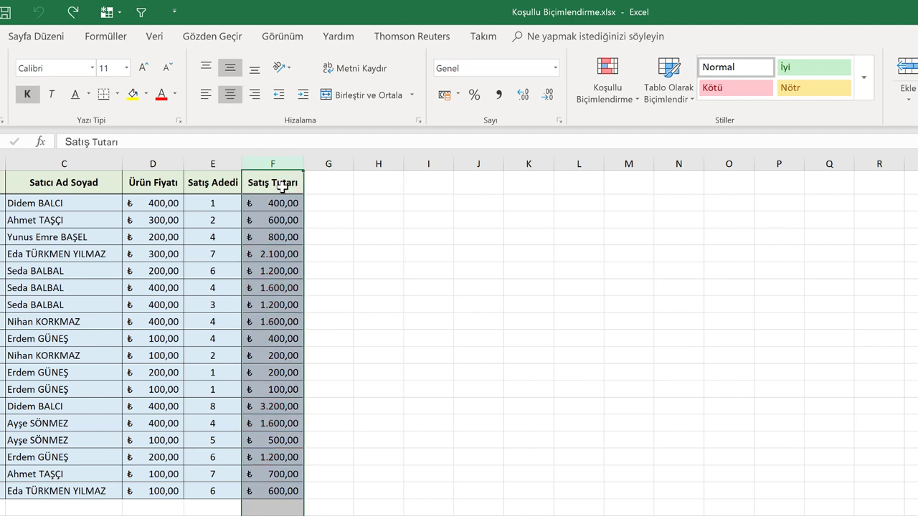
Step: Highlight values greater than 1000 in only the Satış Tutarı data cells F2:F19, using dark red text with light red fill
left_click(277, 203)
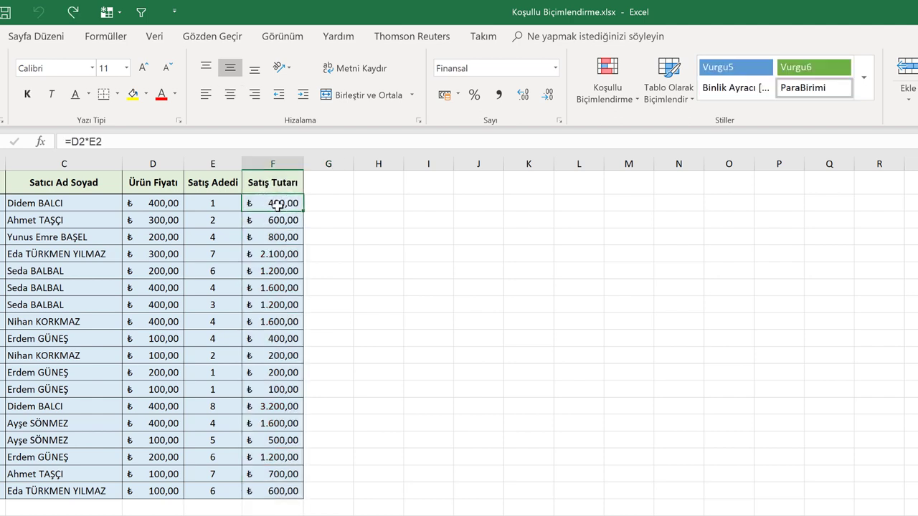
key("ctrl+shift+Down")
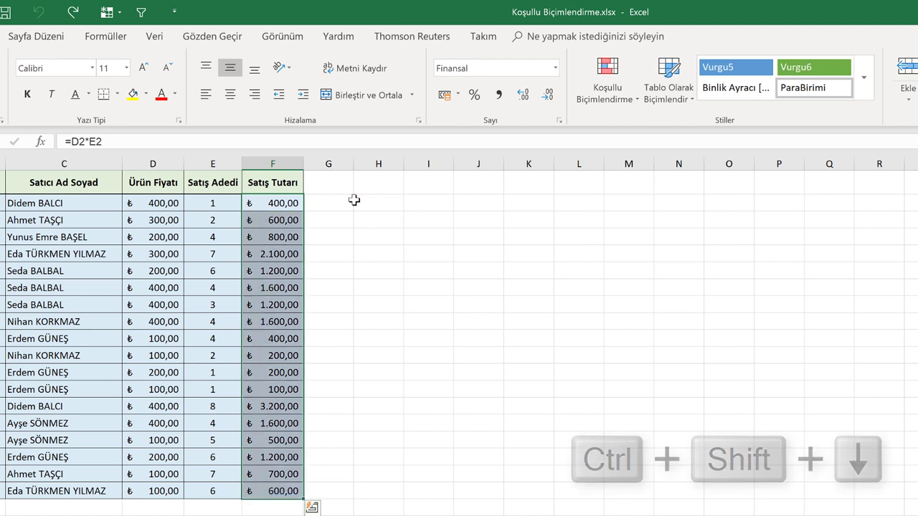
left_click(608, 83)
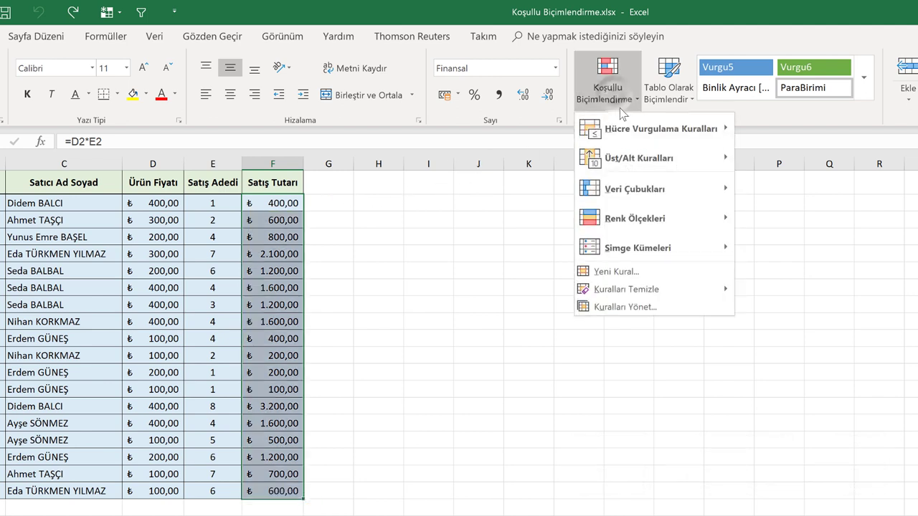
mouse_move(667, 130)
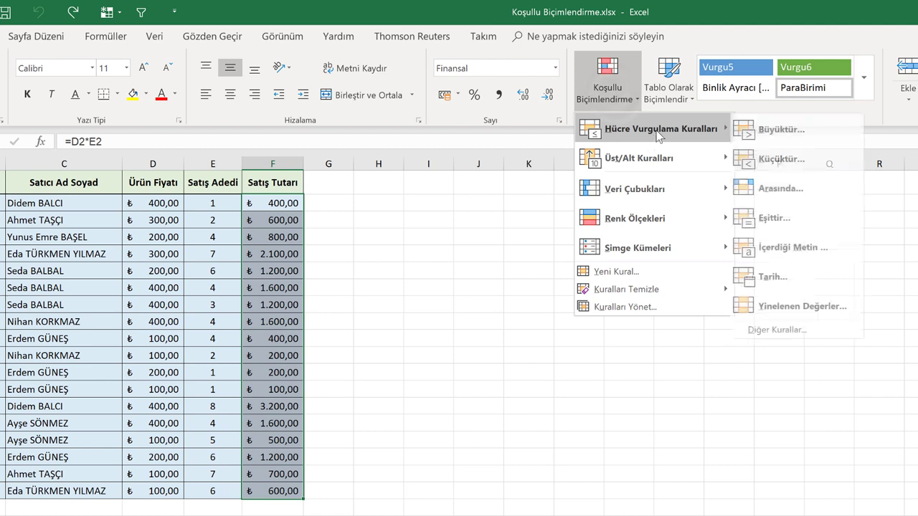
left_click(784, 129)
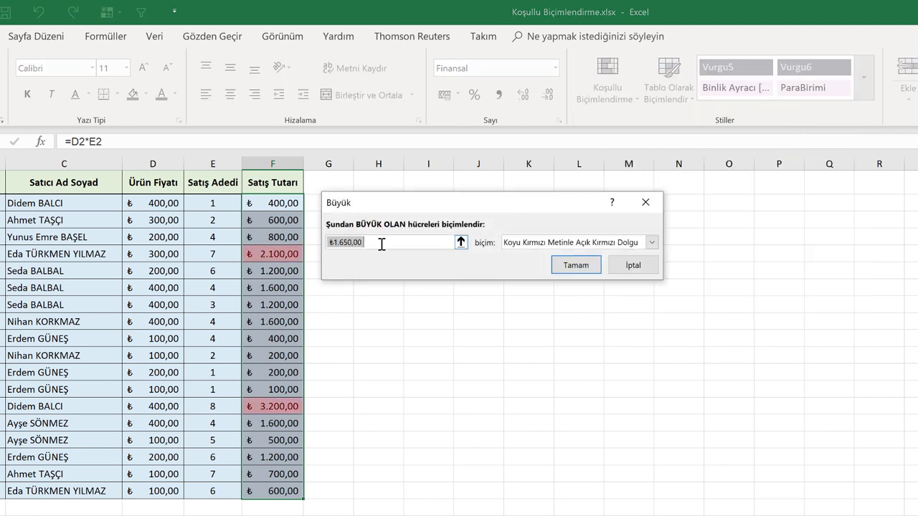
type("1000")
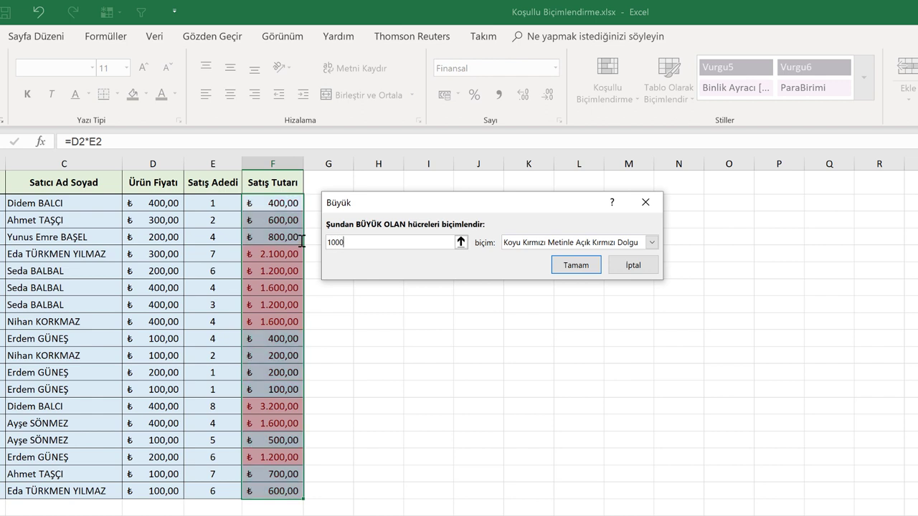
left_click(567, 265)
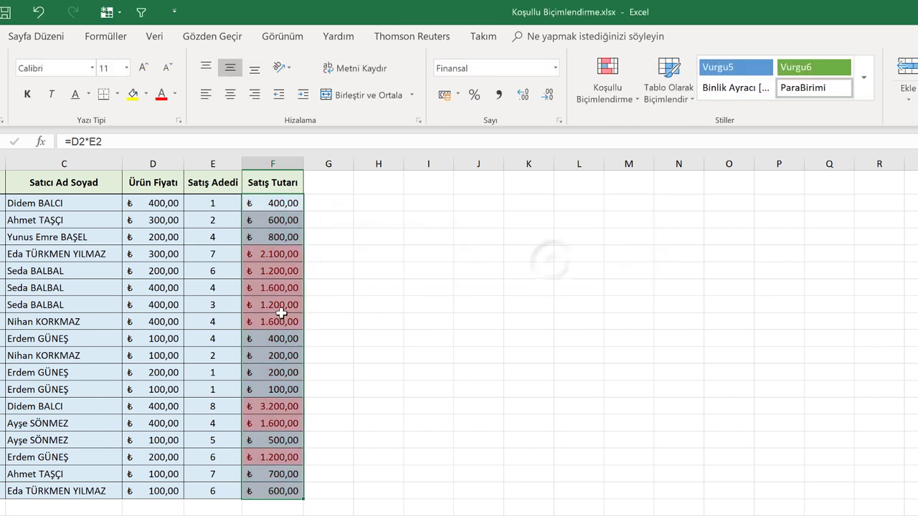
left_click(329, 198)
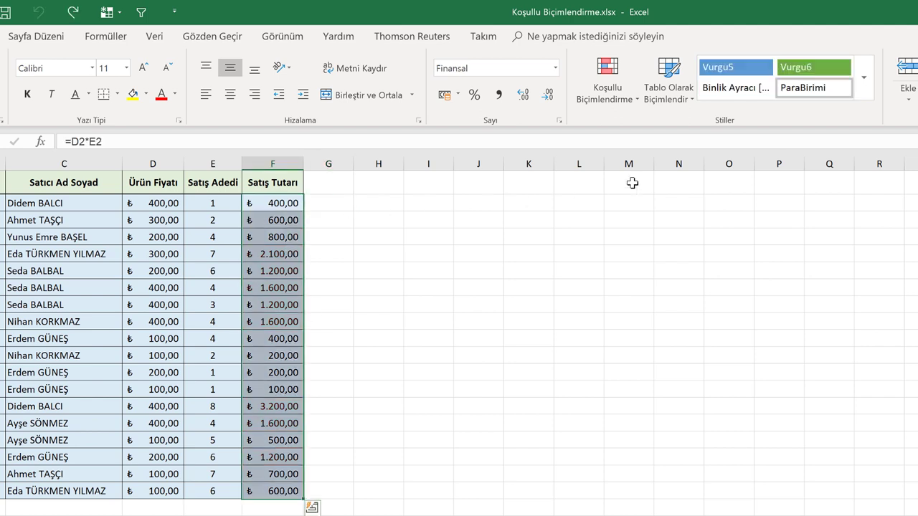
Step: Try a Top 10 Items rule on F2:F19 with dark red text and light red fill, and undo it
left_click(614, 100)
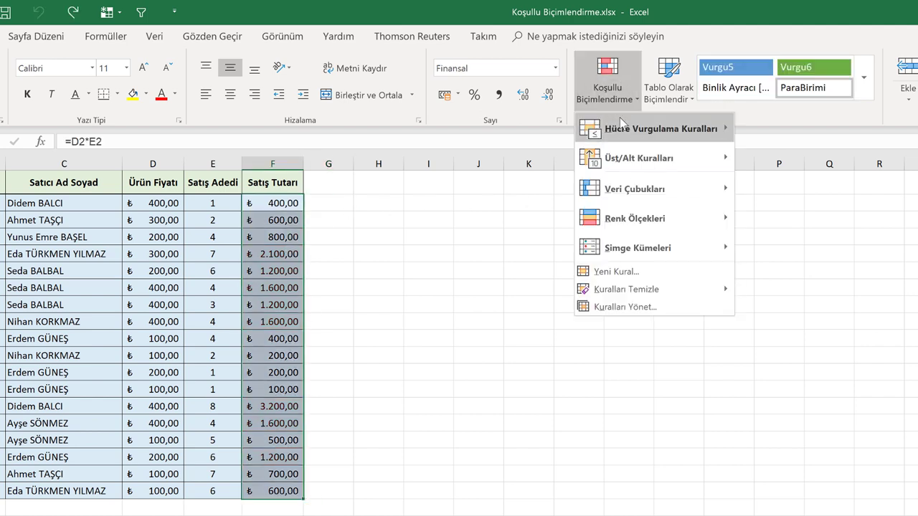
mouse_move(629, 136)
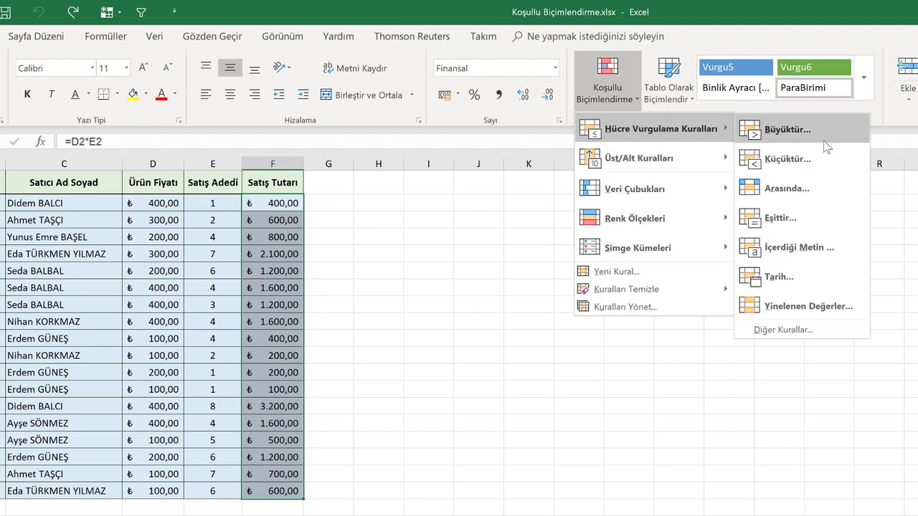
mouse_move(682, 158)
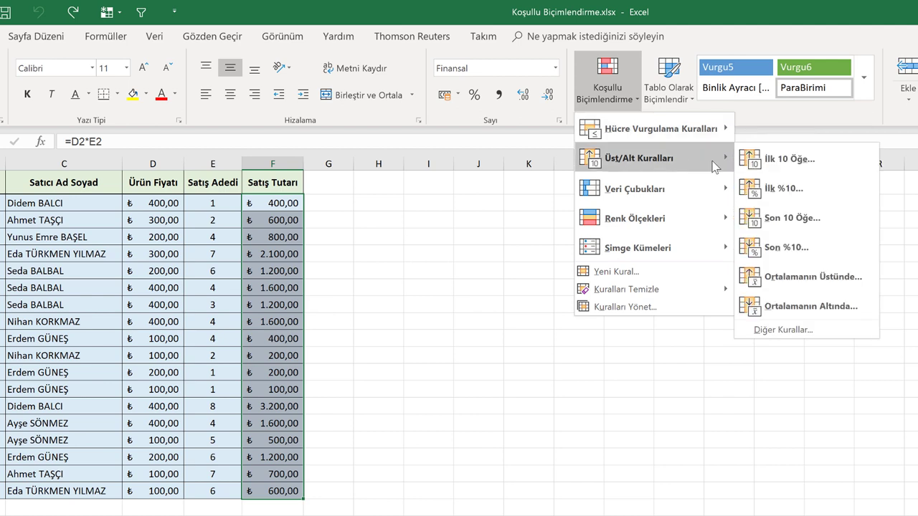
left_click(813, 159)
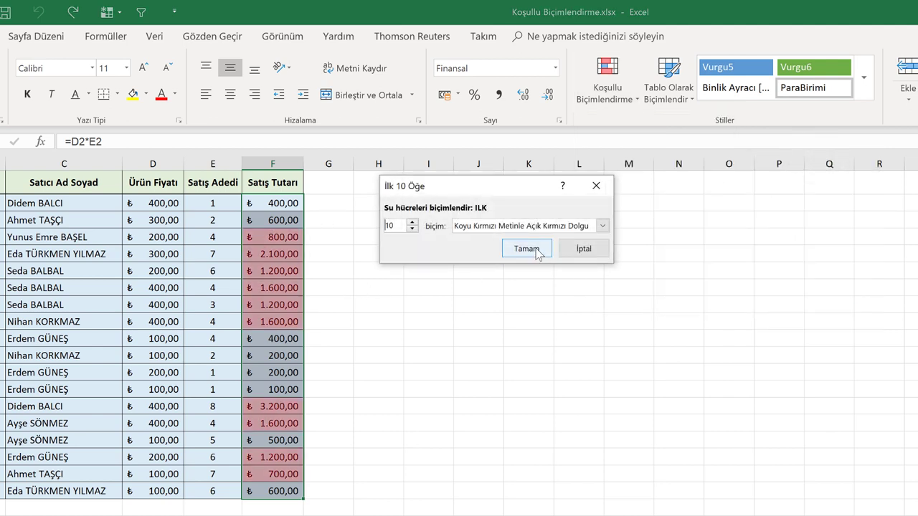
left_click(527, 249)
left_click(358, 216)
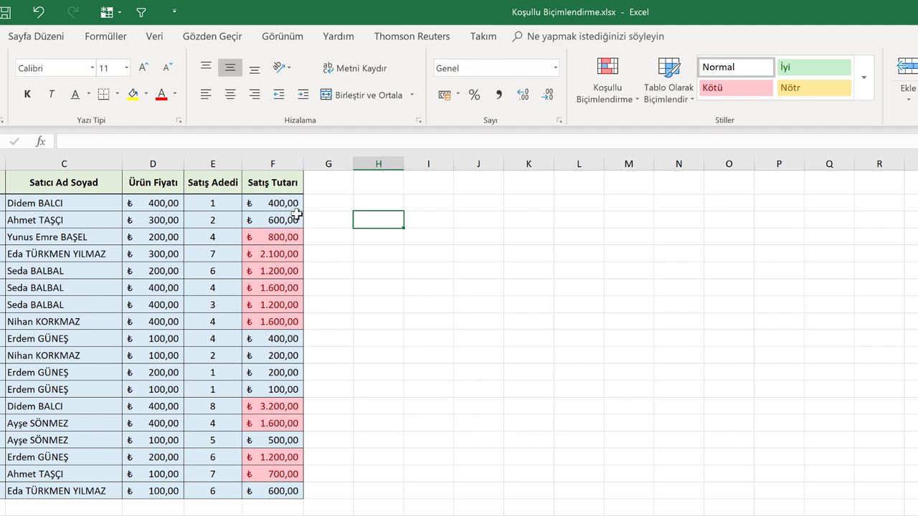
key("ctrl+z")
Step: Apply an Above Average rule to F2:F19 using dark green text with green fill
left_click_drag(289, 206, 269, 490)
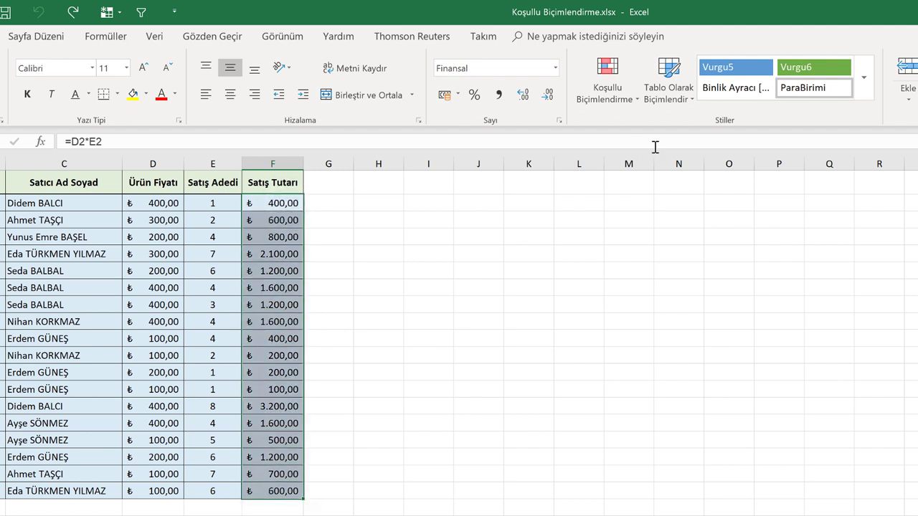
left_click(607, 100)
mouse_move(660, 160)
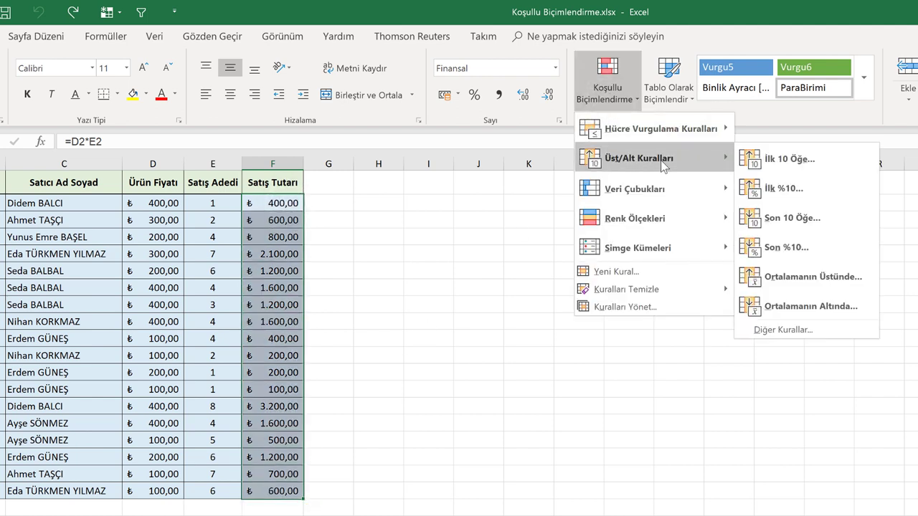
left_click(796, 278)
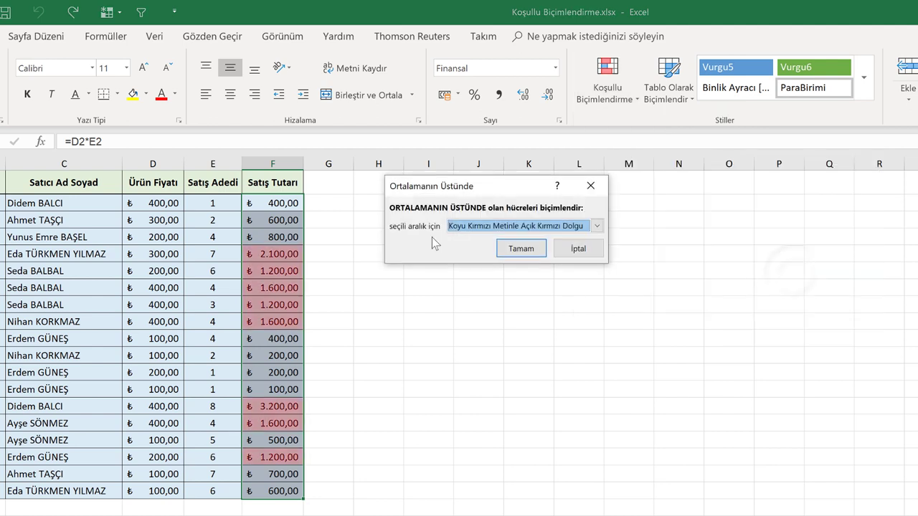
left_click(474, 228)
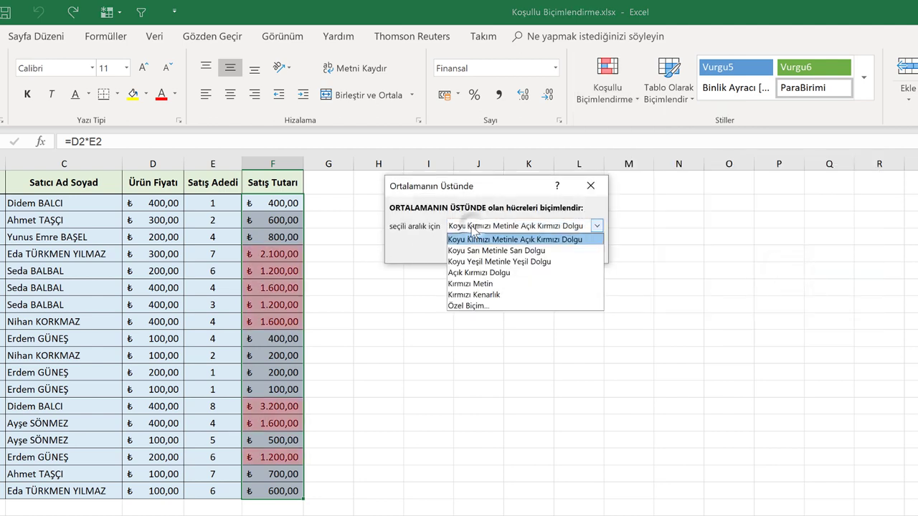
left_click(479, 262)
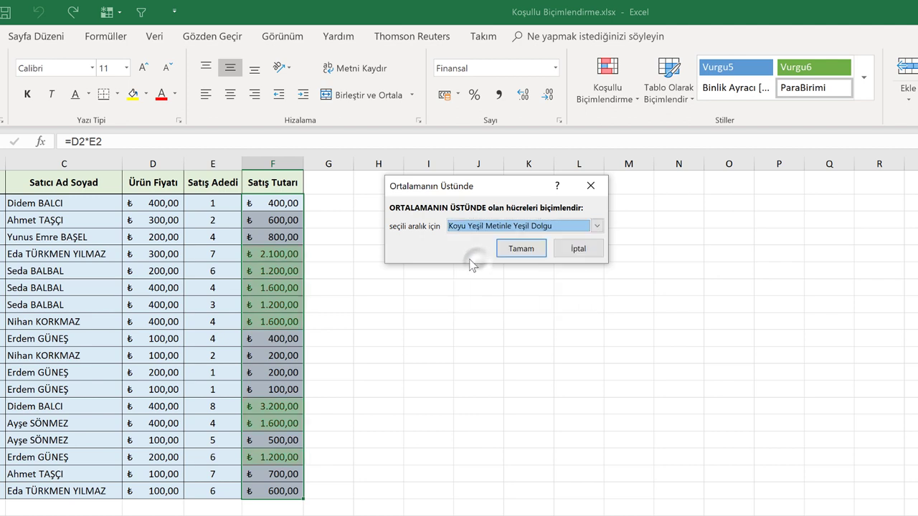
left_click(510, 250)
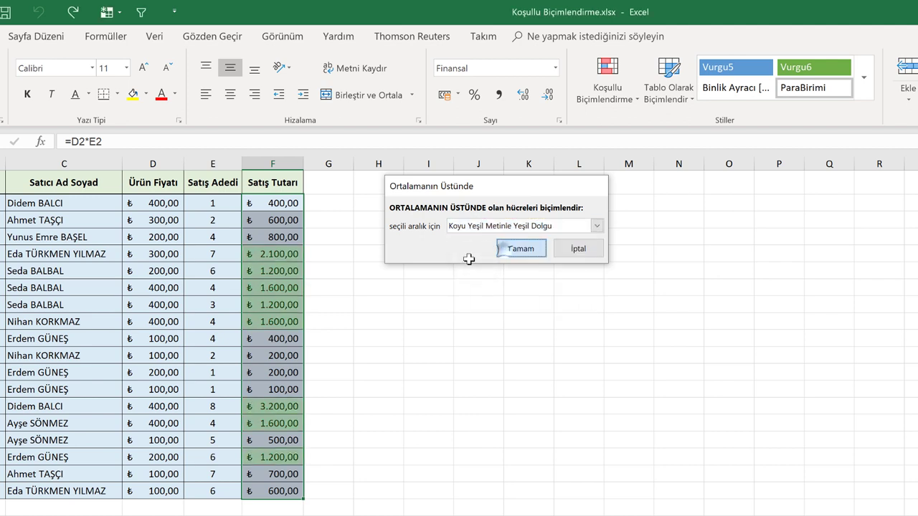
left_click(334, 208)
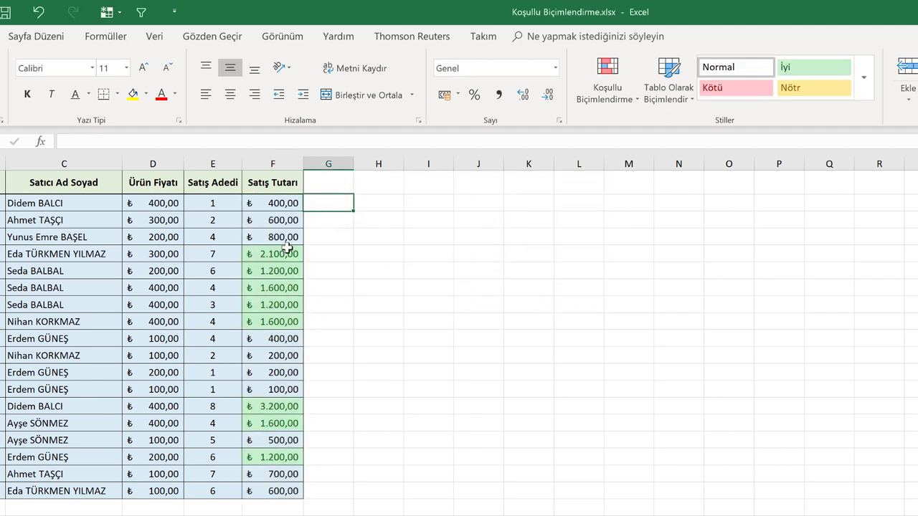
Step: Apply blue gradient-fill data bars to the Satış Tutarı values in F2:F19
left_click_drag(278, 206, 273, 494)
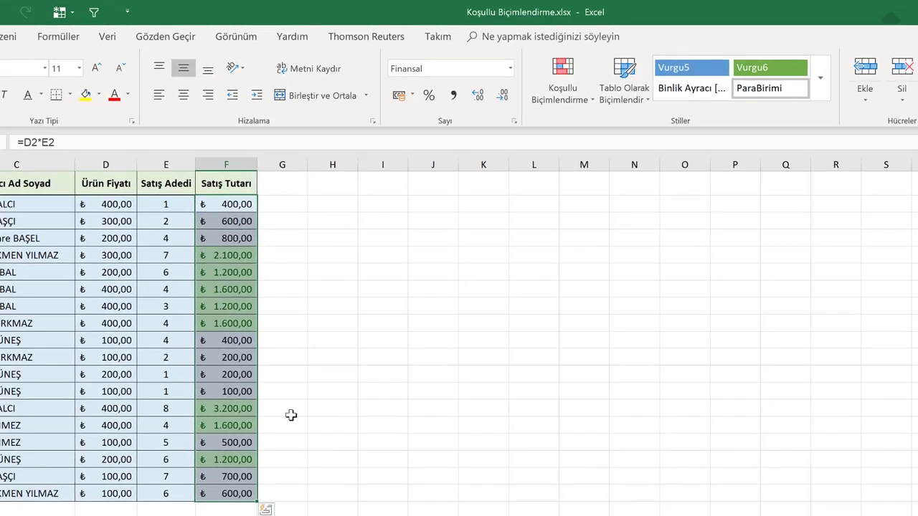
left_click_drag(228, 204, 214, 499)
left_click(573, 97)
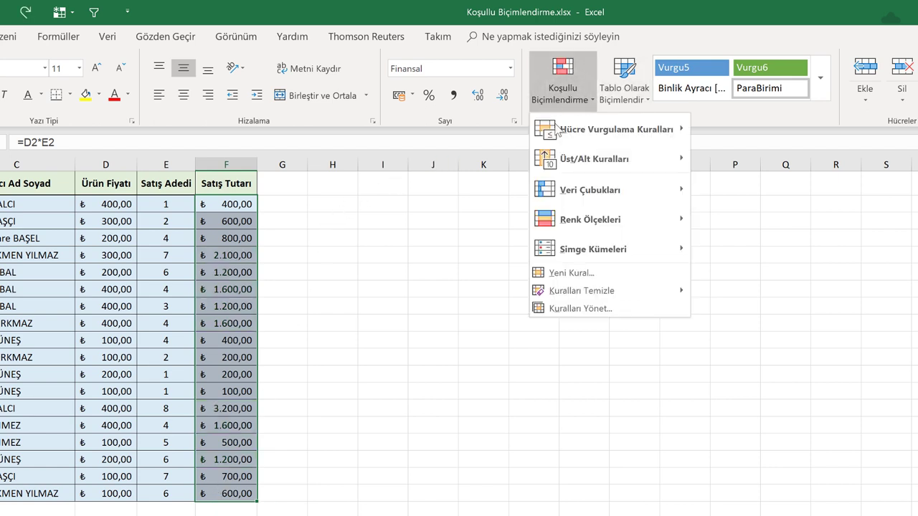
mouse_move(590, 195)
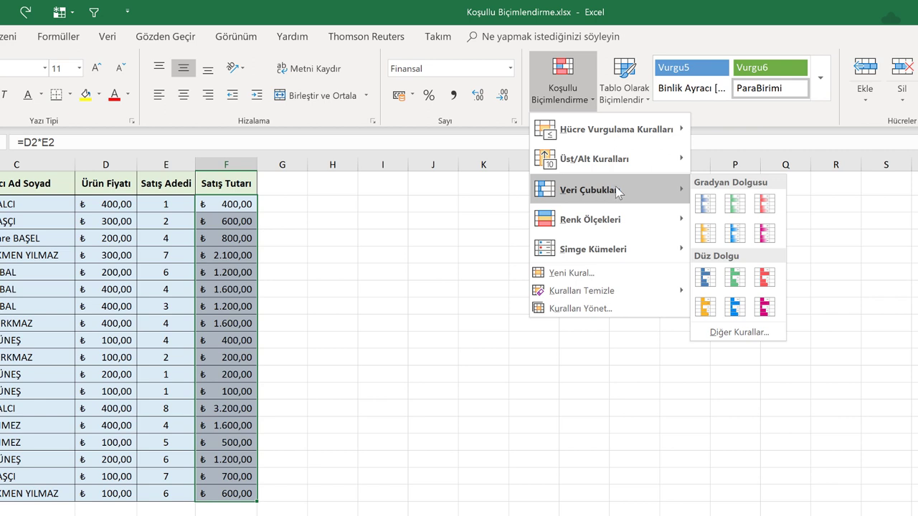
left_click(707, 205)
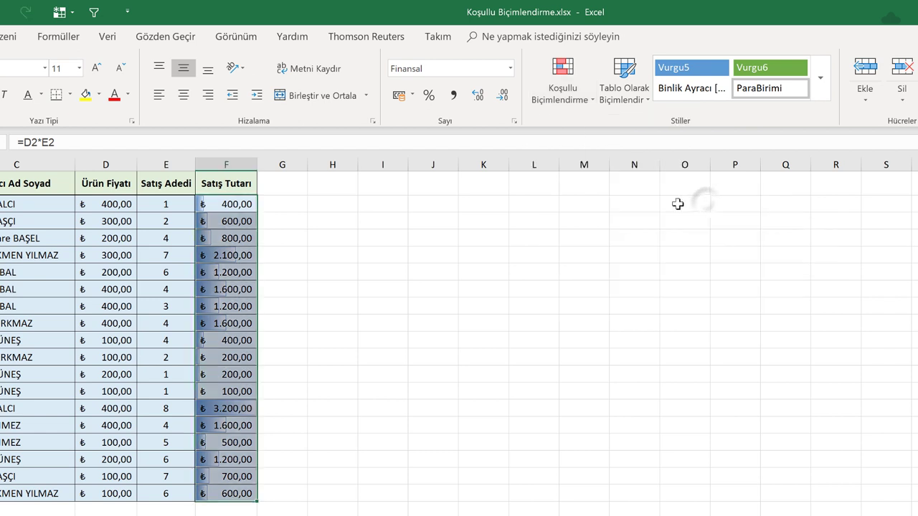
left_click(279, 224)
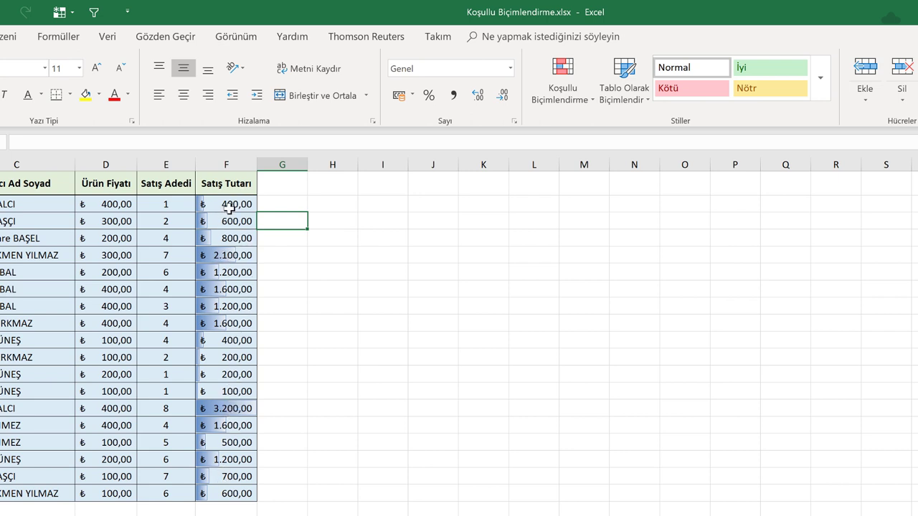
Step: Try purple gradient-fill data bars on the Satış Tutarı values in F2:F19, and undo the data bars
left_click_drag(229, 208, 226, 493)
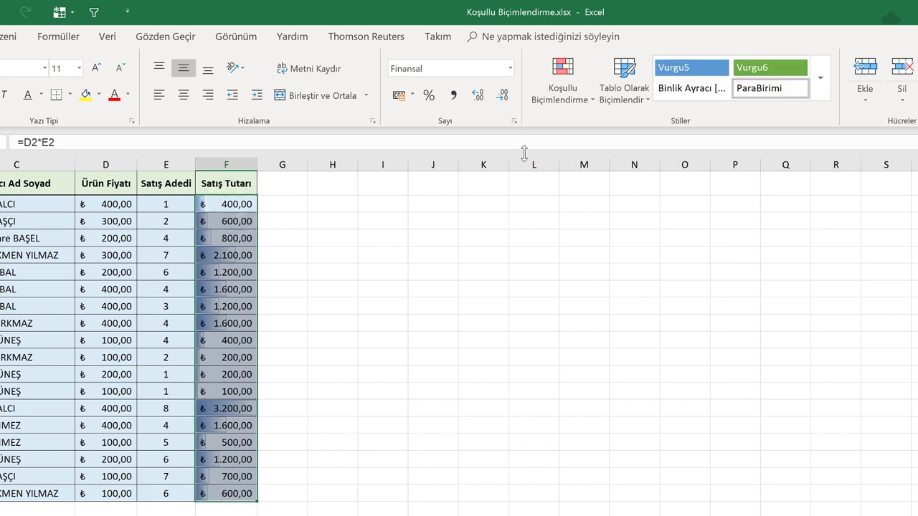
left_click(563, 80)
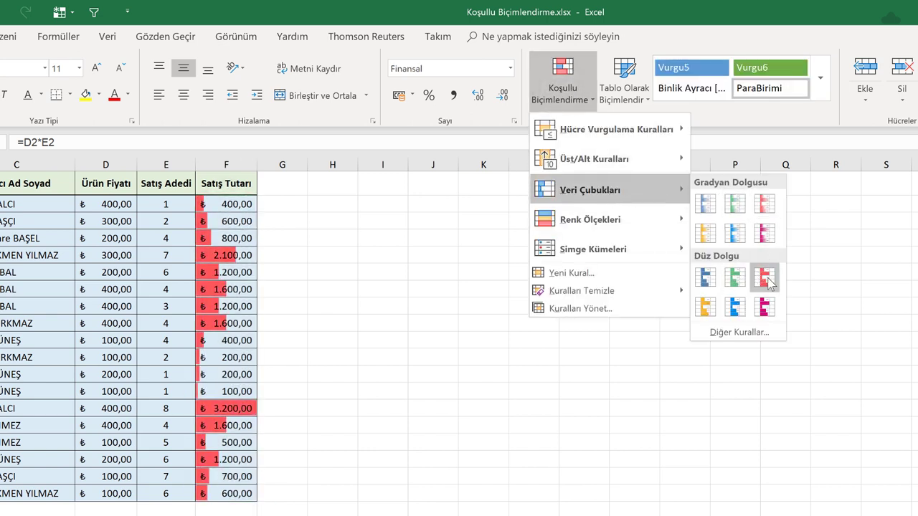
left_click(763, 234)
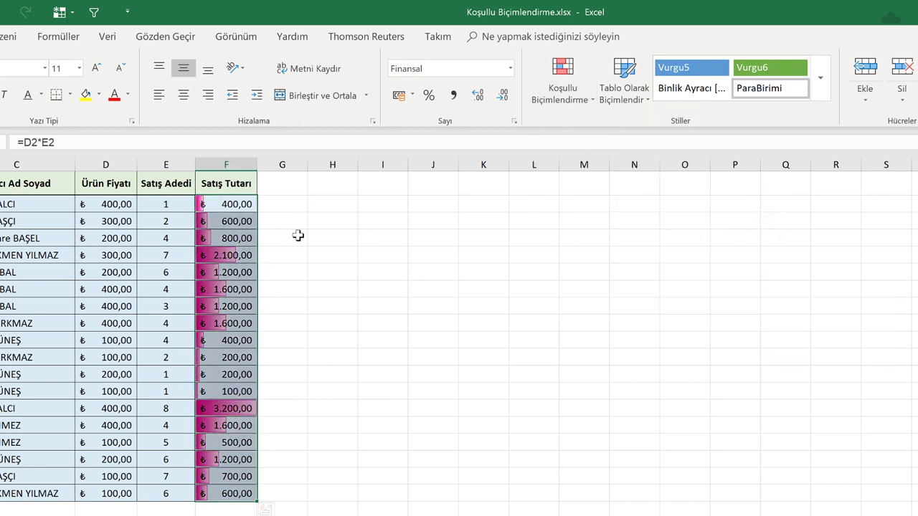
left_click(558, 97)
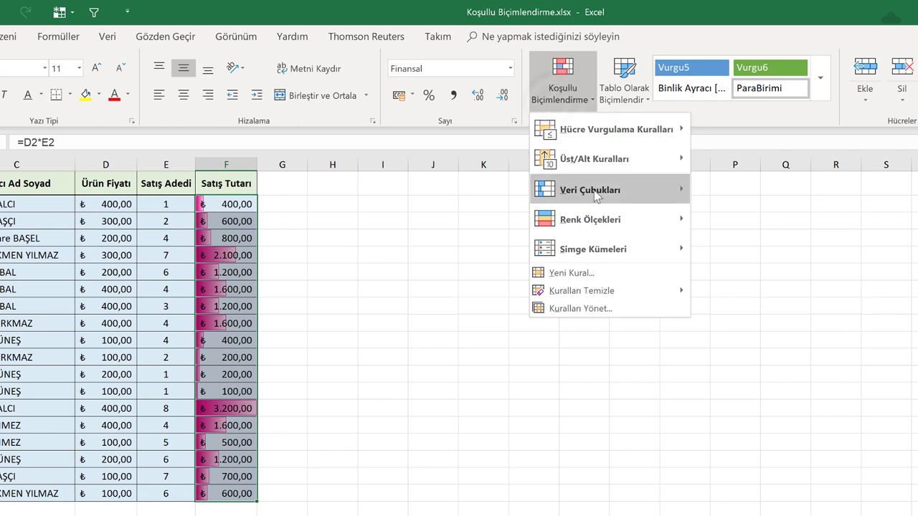
left_click(349, 244)
key("ctrl+z")
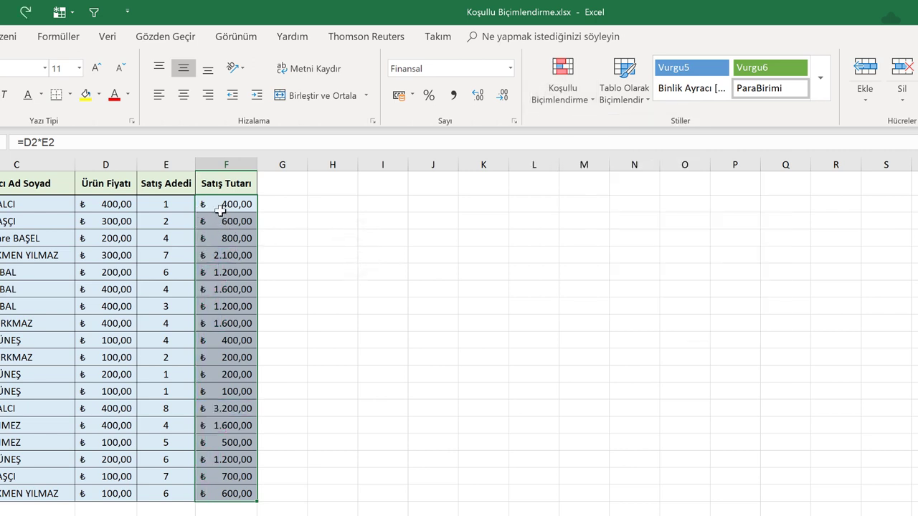
Step: Apply a red-white-blue colour scale to the Satış Tutarı values in F2:F19, with red for the highest values
left_click(559, 92)
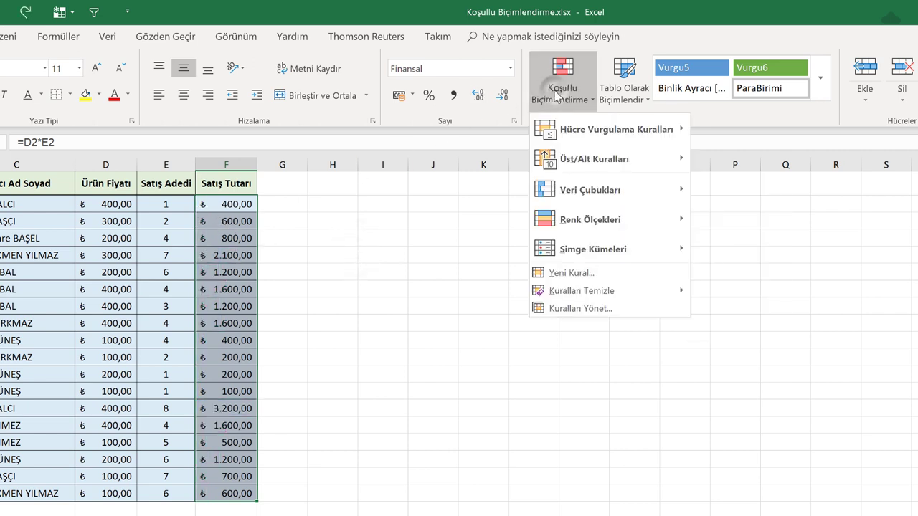
mouse_move(577, 221)
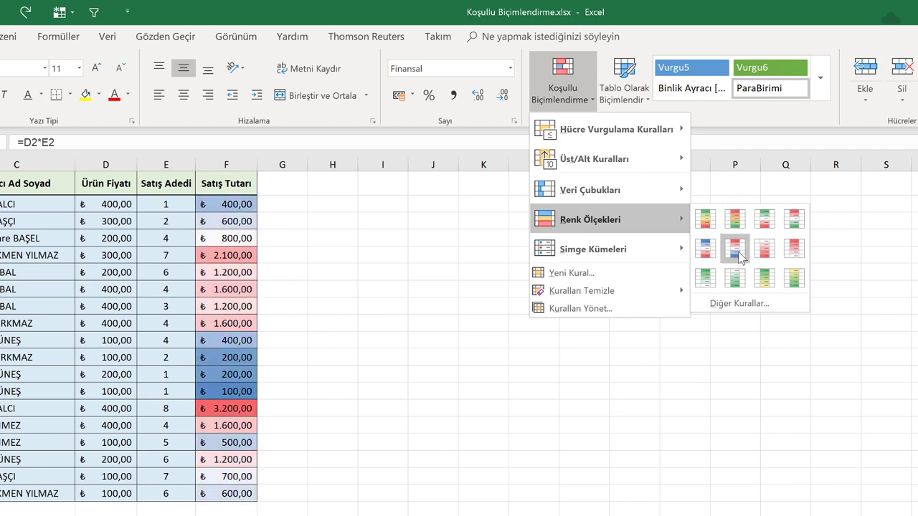
left_click(739, 256)
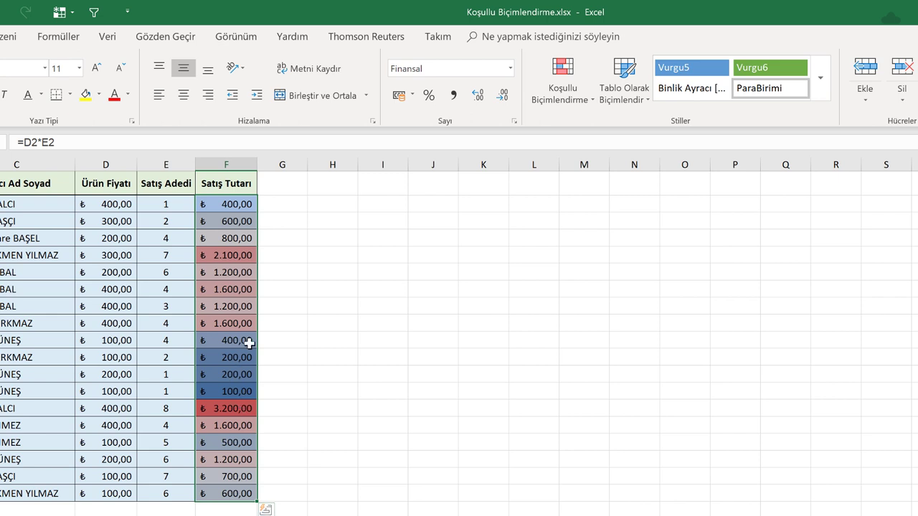
left_click(316, 226)
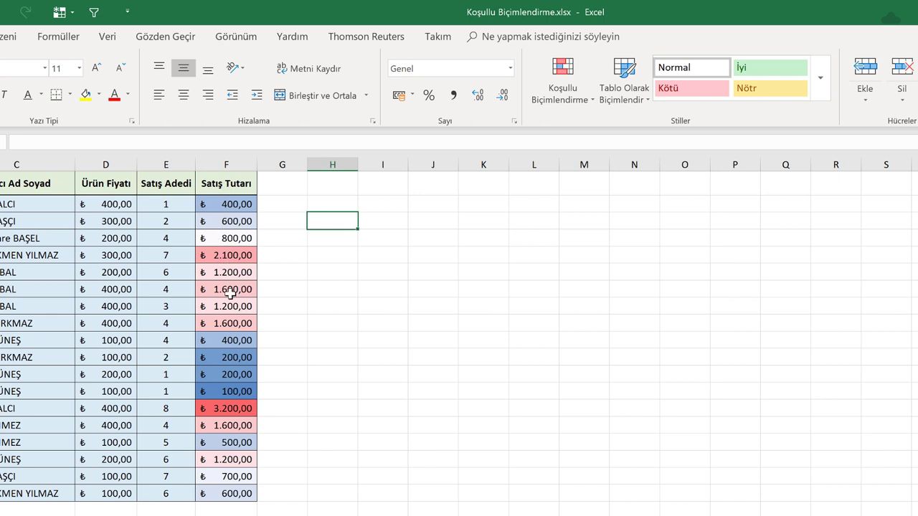
Step: Preview the 3 Ok (Renkli) icon set on F2:F19, and widen the Satış Tutarı column slightly
left_click(236, 209)
key("ctrl+shift+Down")
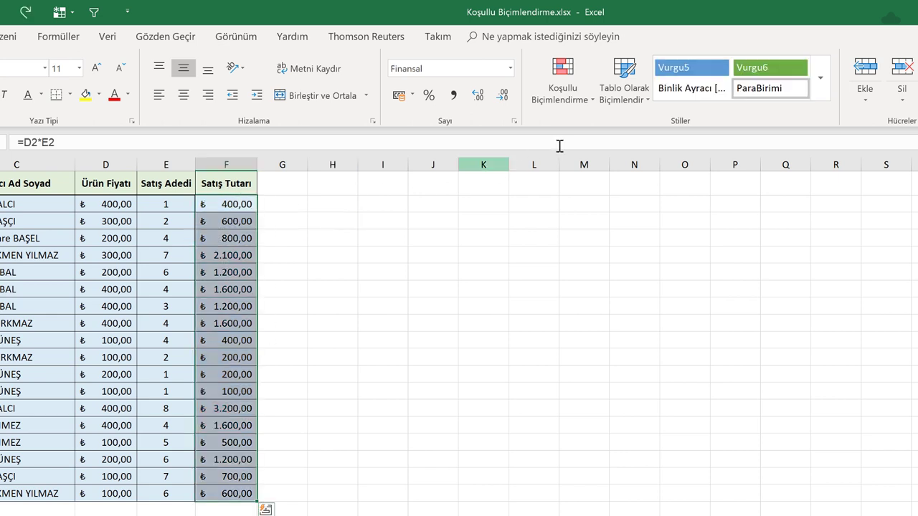
left_click(563, 93)
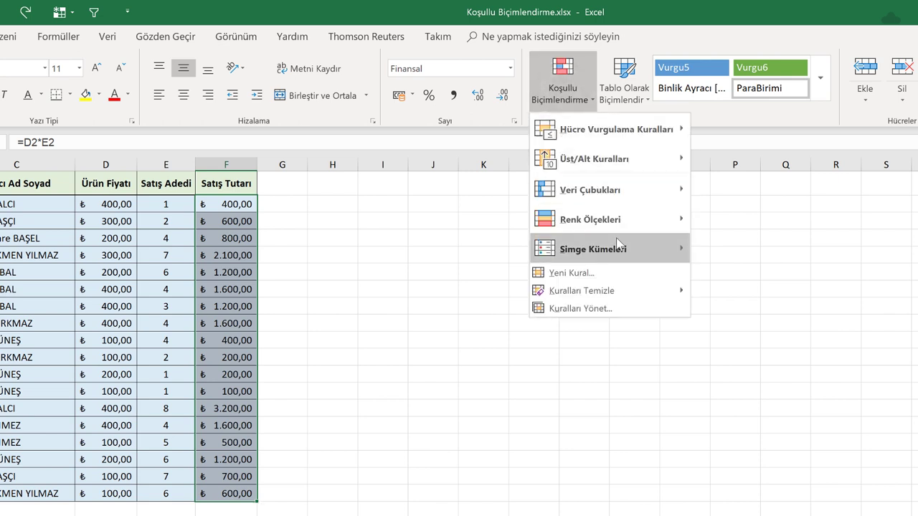
mouse_move(618, 245)
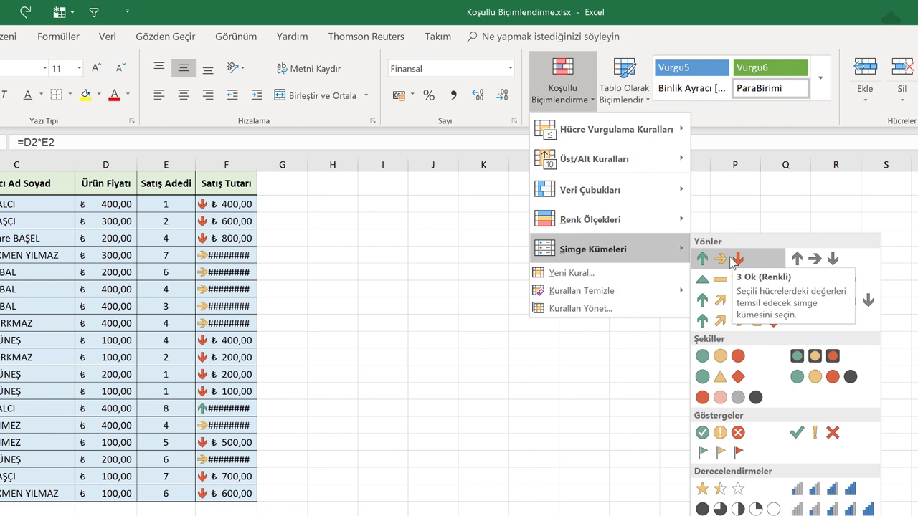
left_click(258, 165)
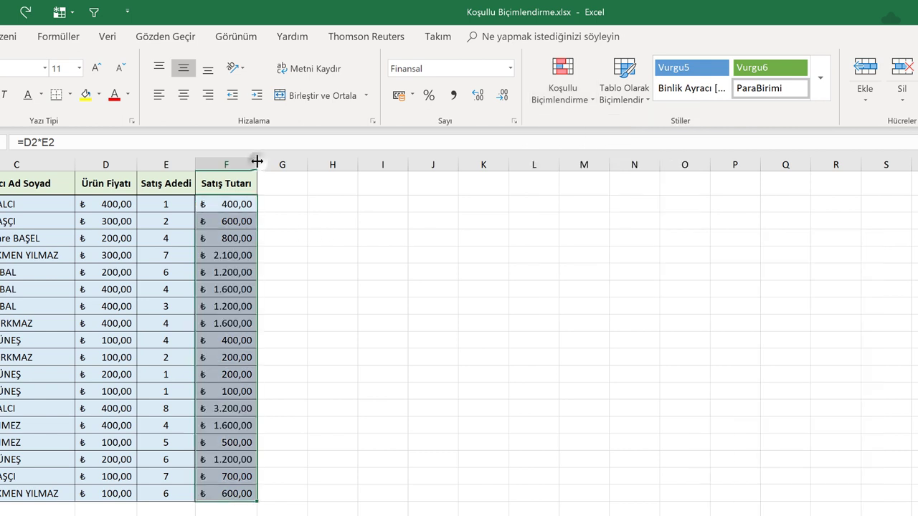
left_click_drag(256, 164, 277, 163)
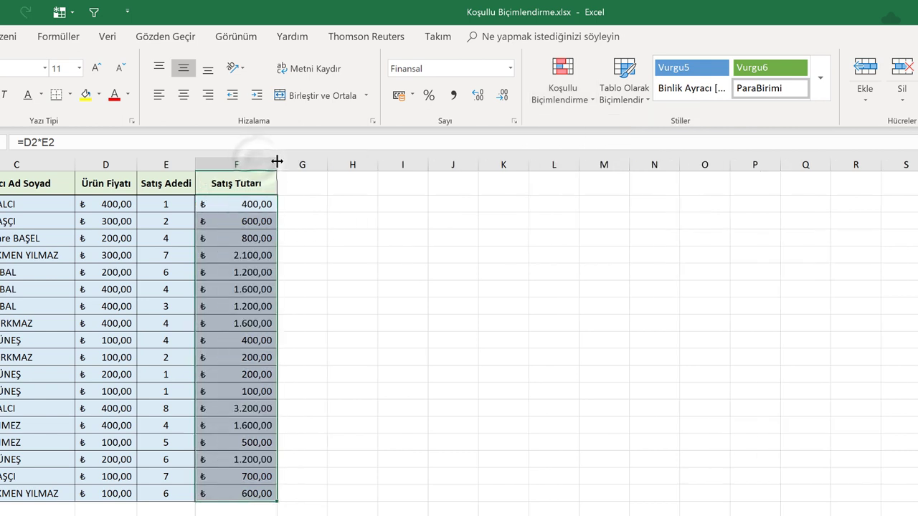
Step: Look through the icon set options for the Satış Tutarı values without applying one
left_click(563, 86)
mouse_move(684, 246)
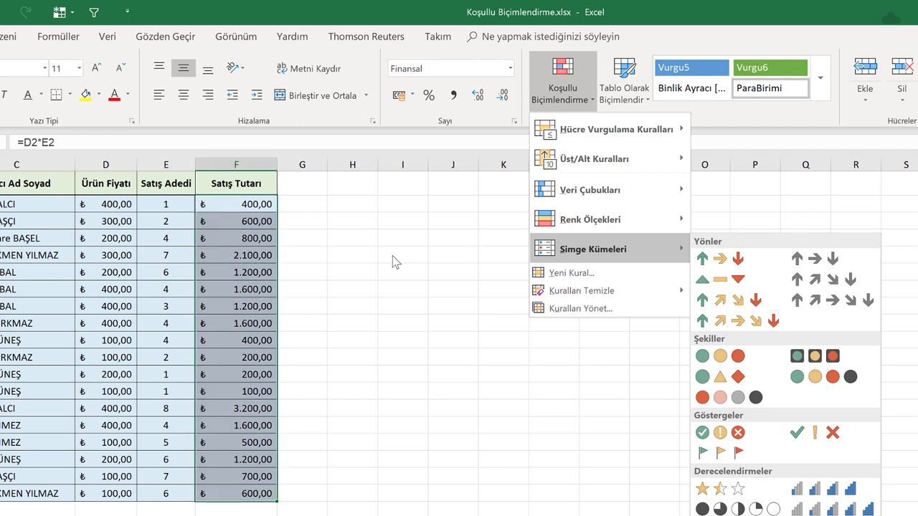
left_click(362, 240)
Step: Set up a new formatting rule on the Satış Adedi cells E2:E19 for cell values between 4 and 8
left_click_drag(165, 204, 151, 495)
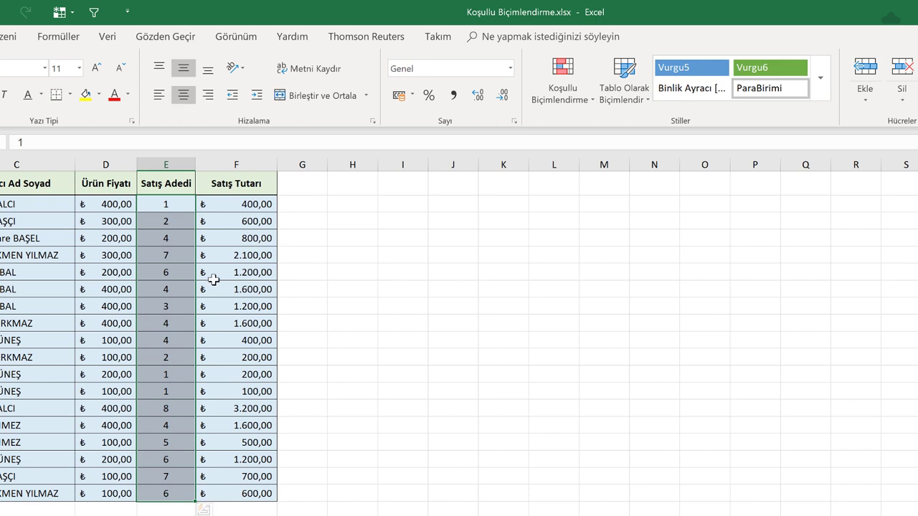
left_click(558, 99)
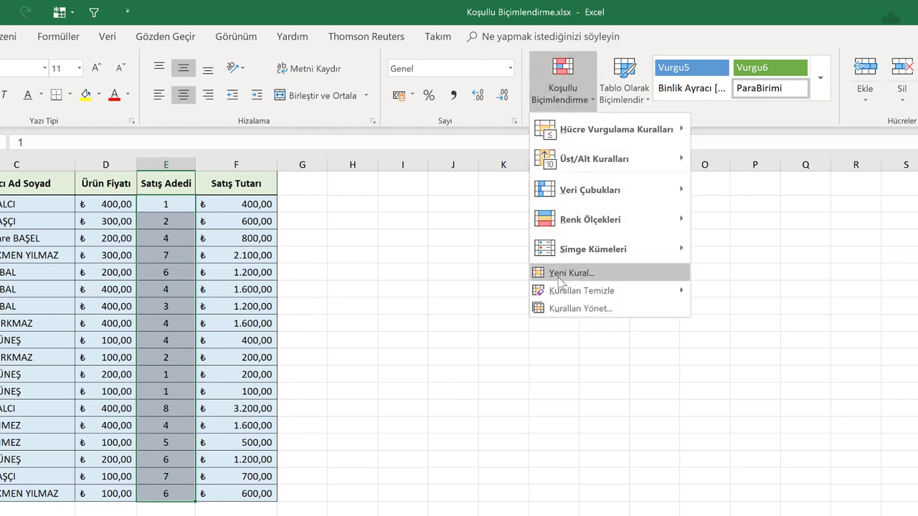
left_click(572, 273)
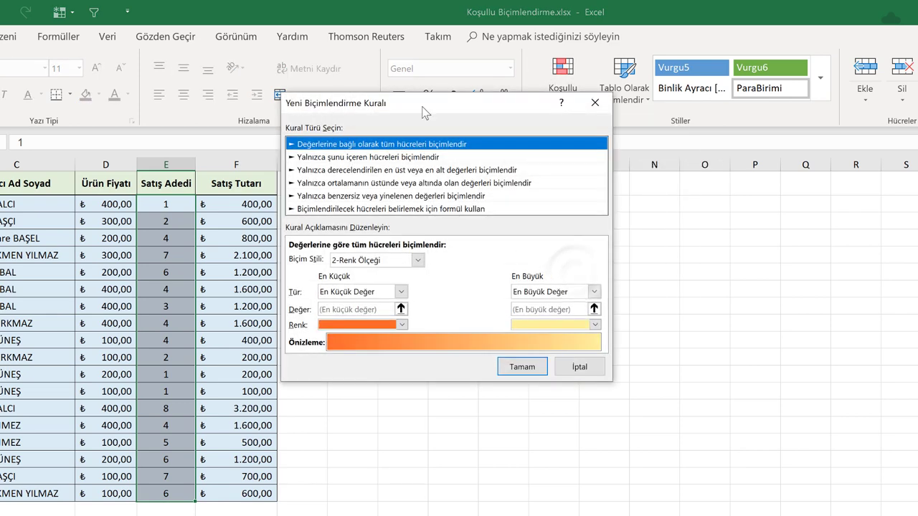
left_click_drag(421, 113, 434, 185)
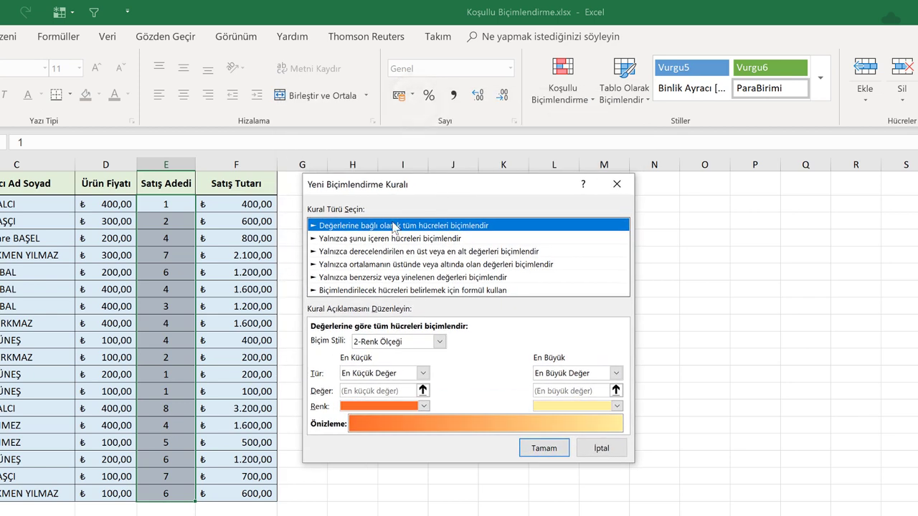
left_click(360, 240)
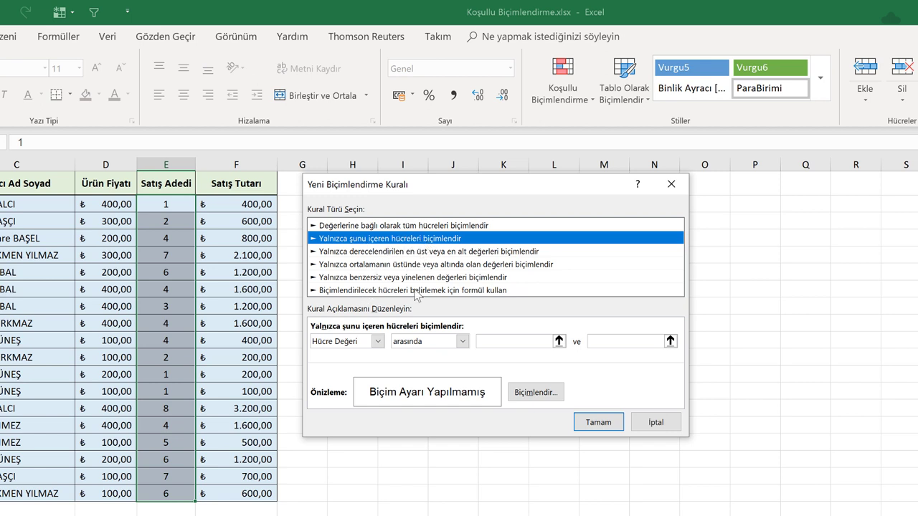
left_click(517, 344)
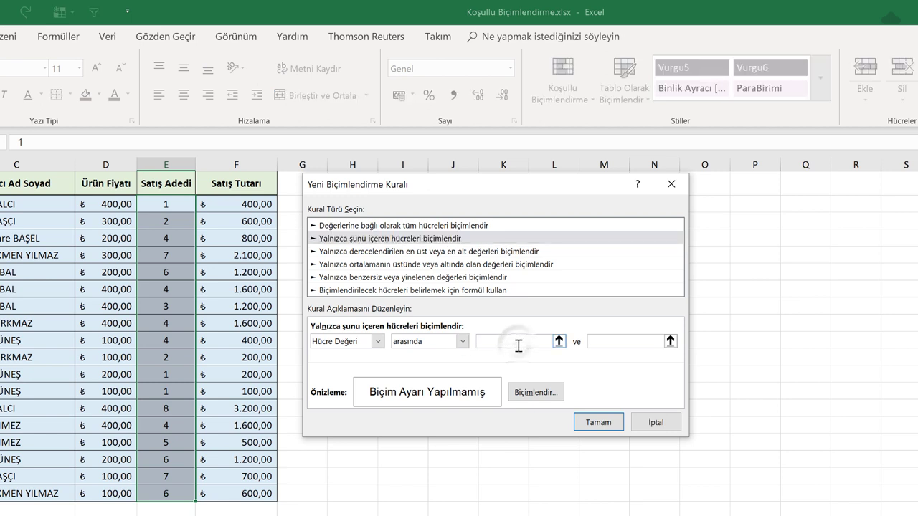
left_click(604, 342)
type("8")
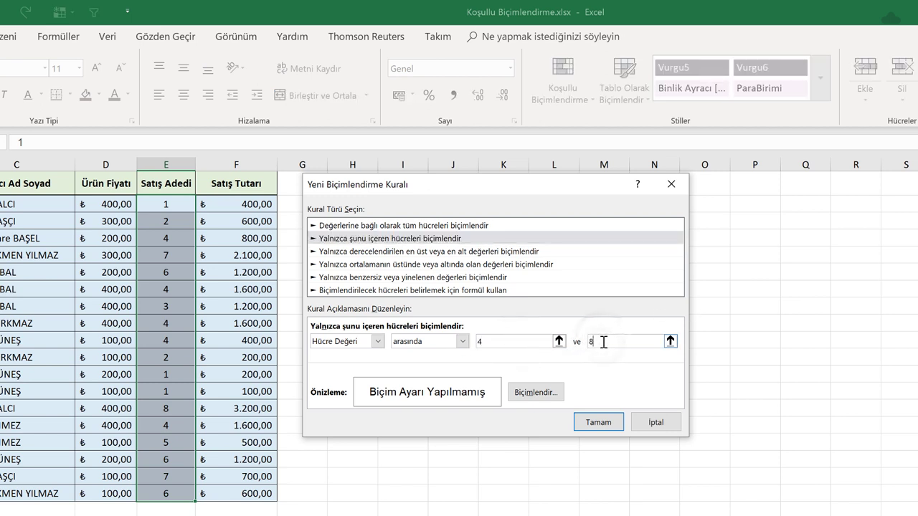
Step: Set the rule's font style to bold (Kalın) and apply the rule to the Satış Adedi cells
left_click(535, 392)
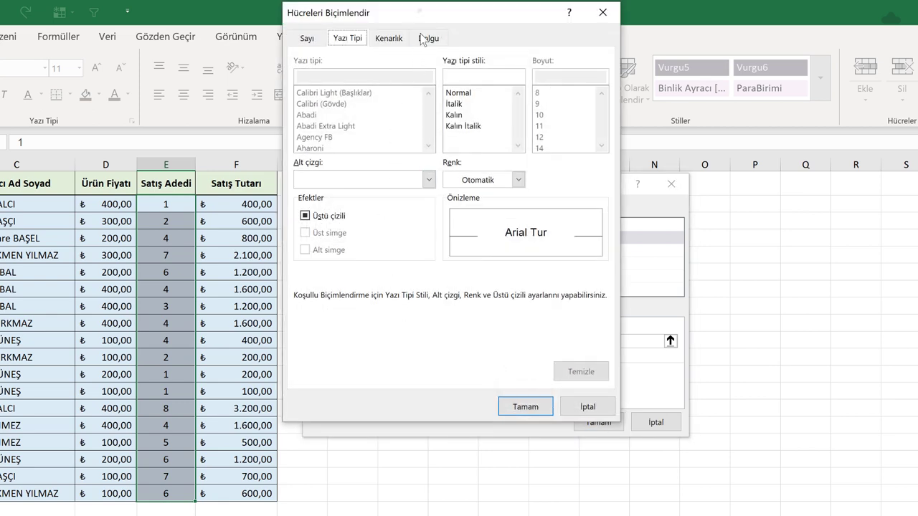
left_click_drag(423, 18, 400, 89)
left_click(432, 187)
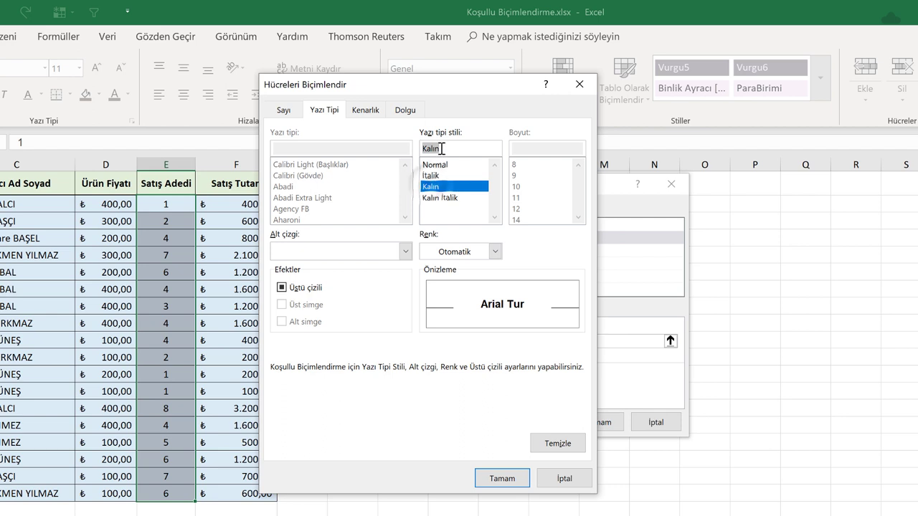
left_click(500, 480)
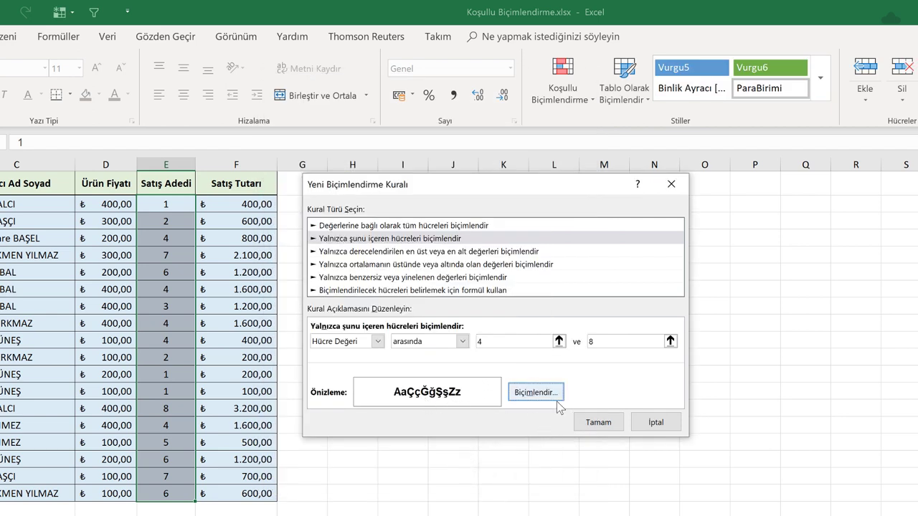
left_click(597, 422)
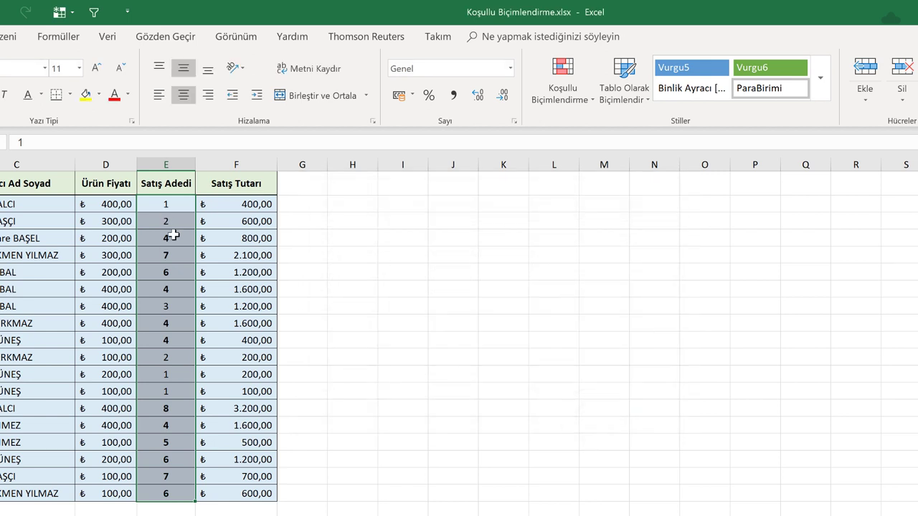
left_click(342, 215)
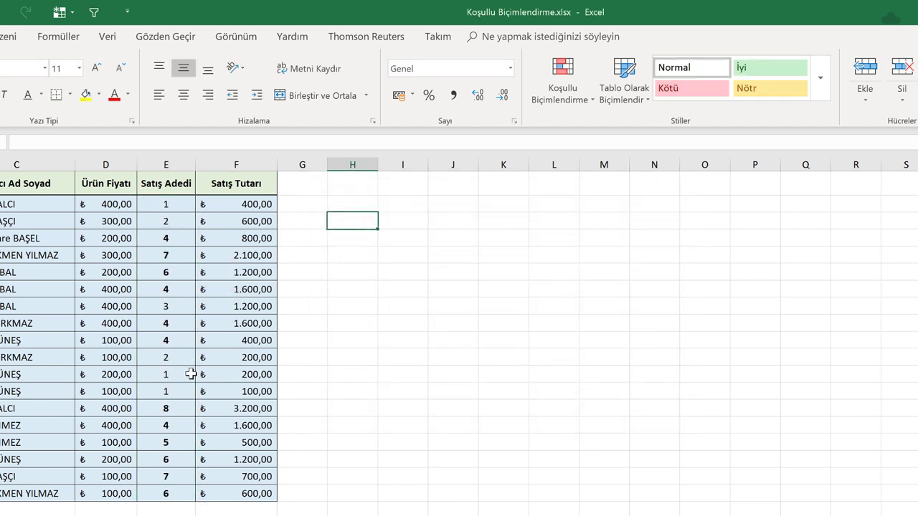
Step: Delete the rule for cell values between 4 and 8 from E2:E19 in the conditional formatting rules manager
left_click_drag(170, 206, 157, 493)
left_click(556, 98)
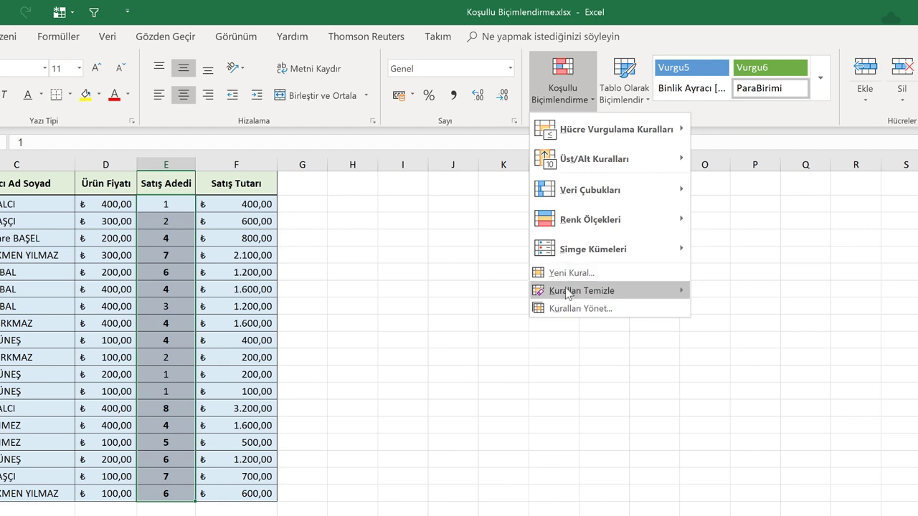
mouse_move(567, 294)
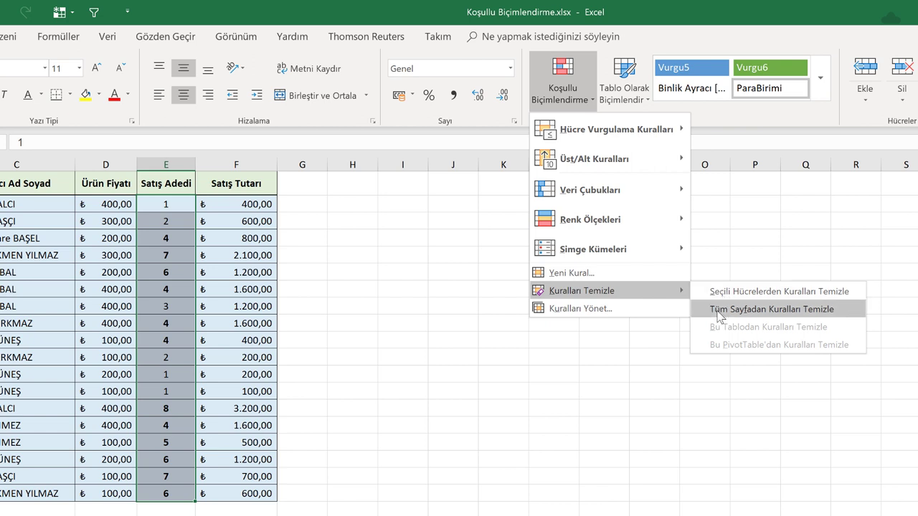
left_click(573, 311)
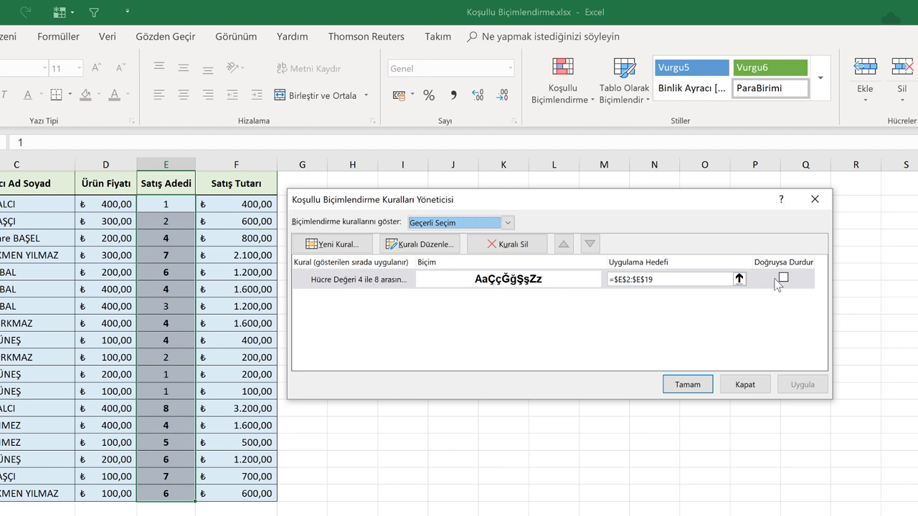
left_click(413, 284)
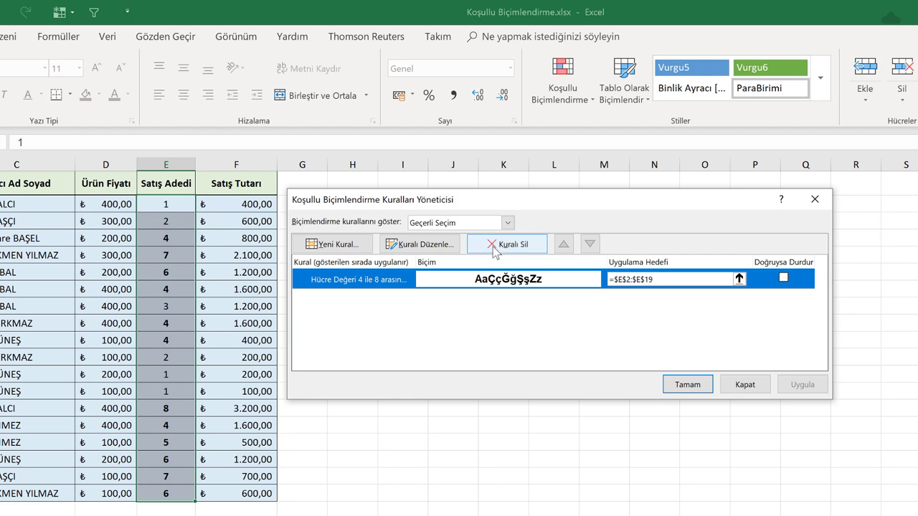
left_click(490, 223)
left_click(490, 223)
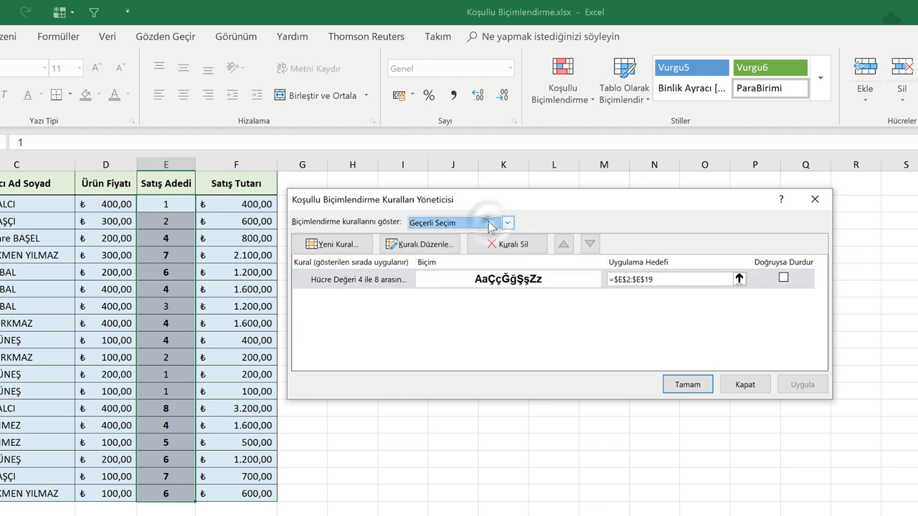
left_click(489, 223)
left_click(489, 224)
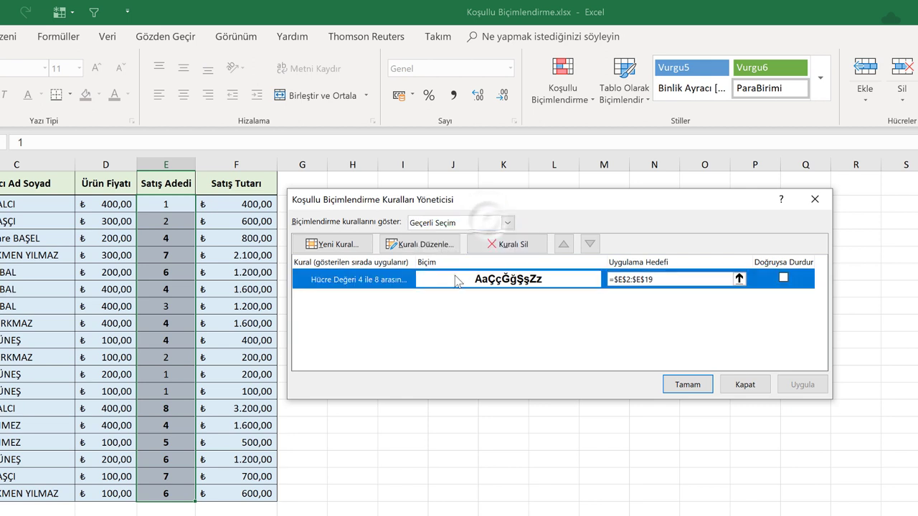
left_click(509, 244)
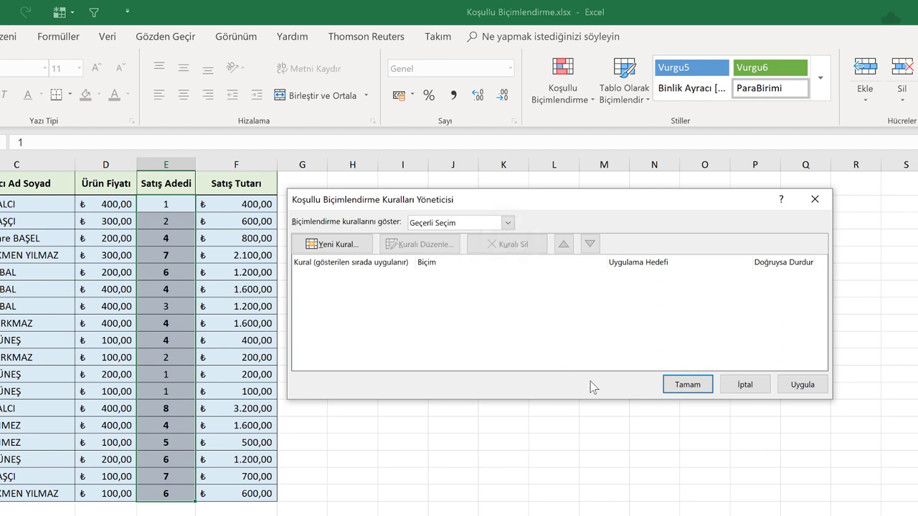
left_click(682, 385)
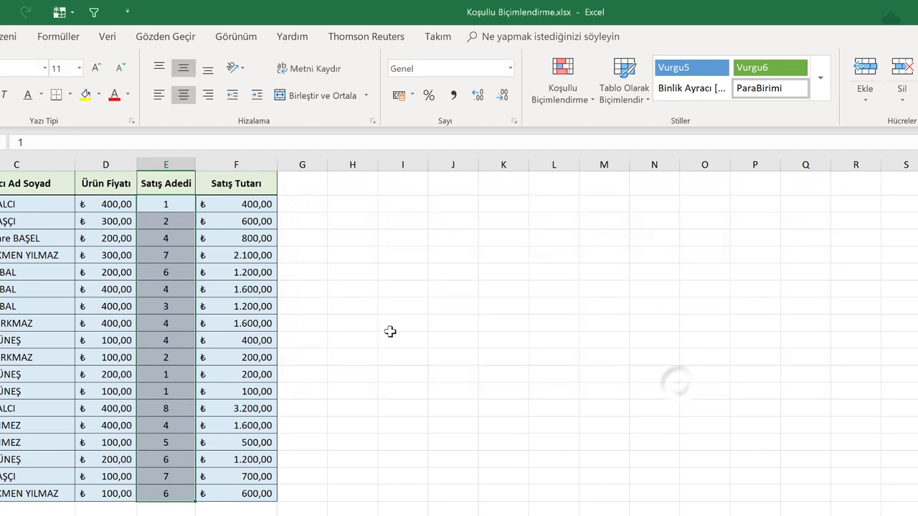
left_click(352, 305)
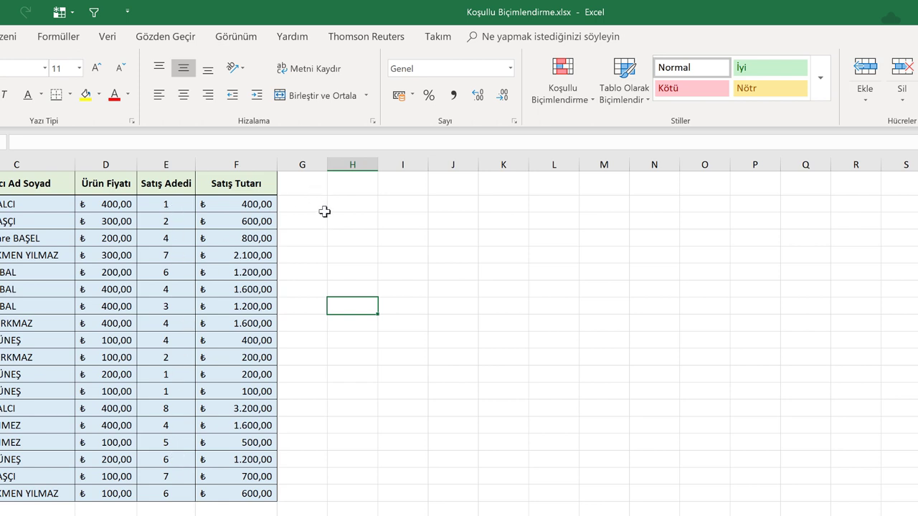
left_click(349, 207)
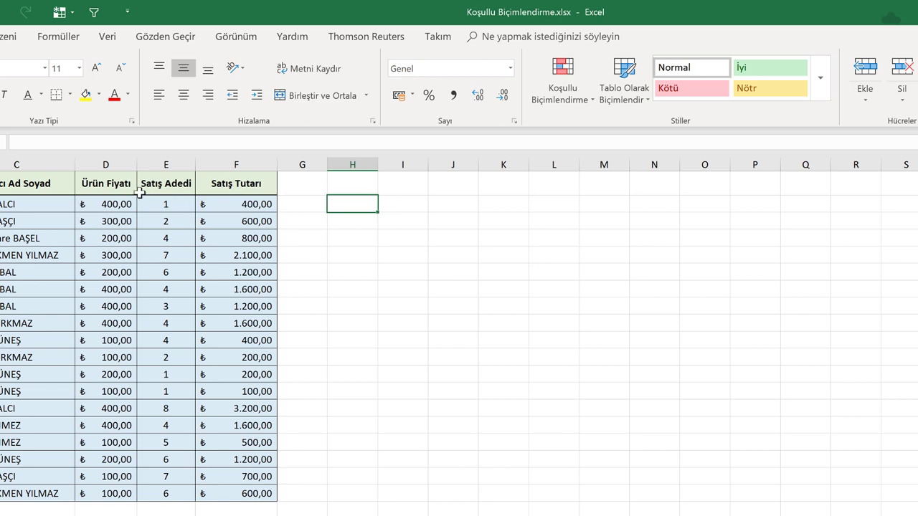
Step: Preview the Yinelenen Değerler highlighting on the Satıcı Ad Soyad cells C2:C19 without applying it
left_click_drag(25, 204, 31, 385)
left_click_drag(206, 385, 180, 494)
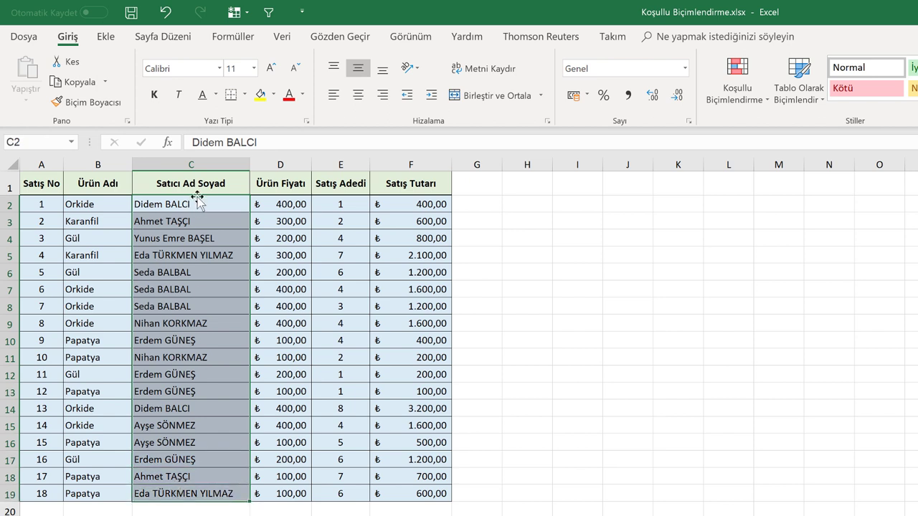
left_click(711, 105)
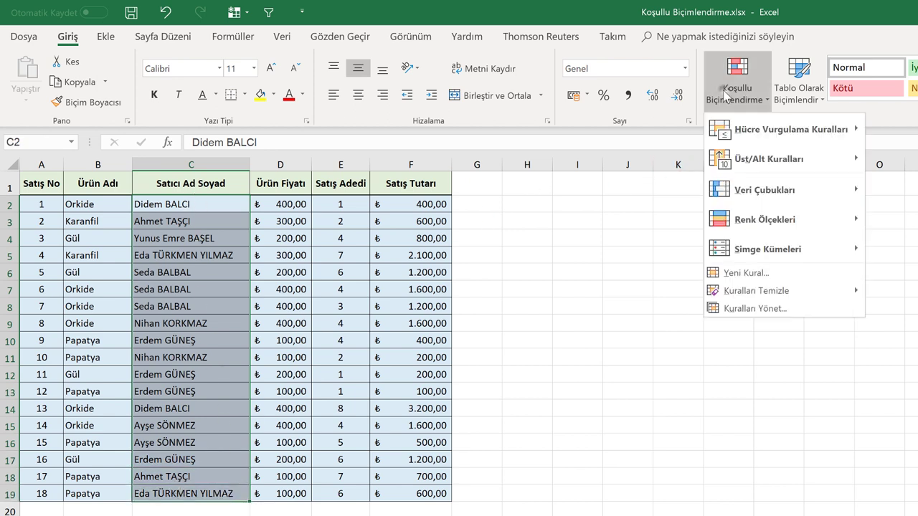
mouse_move(747, 131)
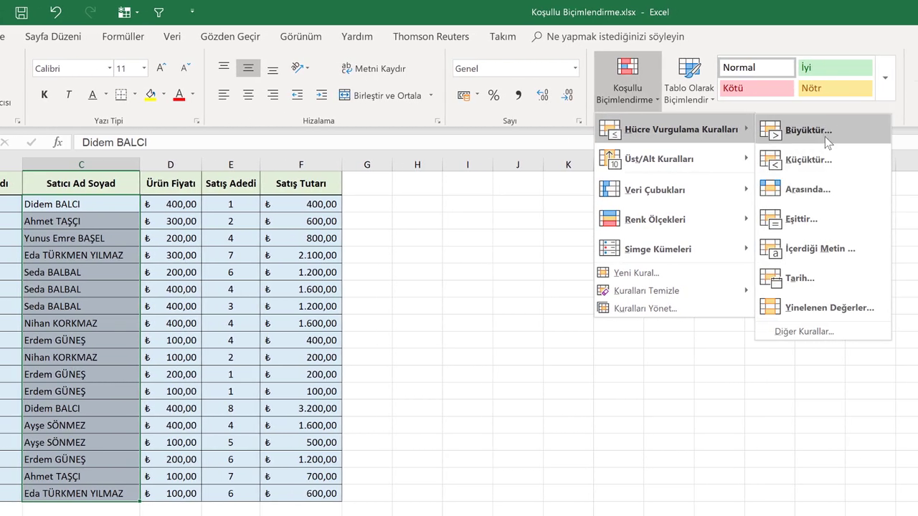
left_click(814, 308)
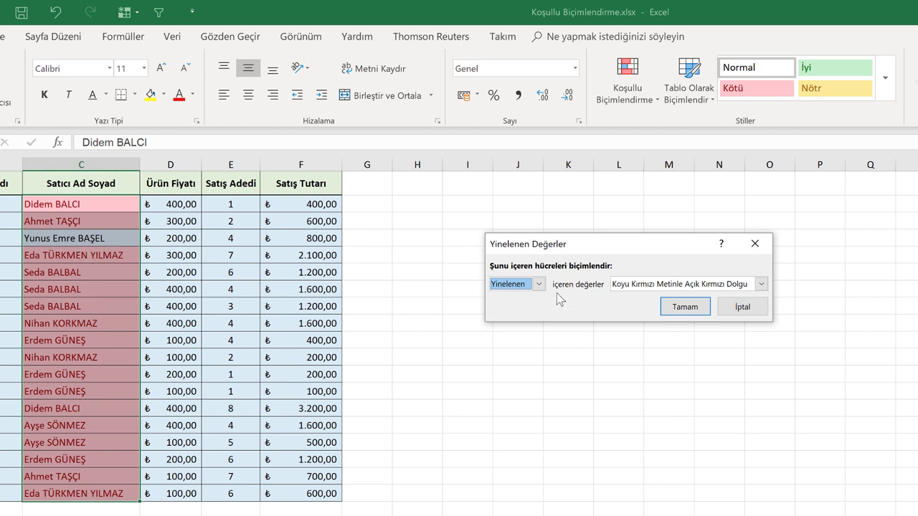
left_click_drag(565, 246, 429, 215)
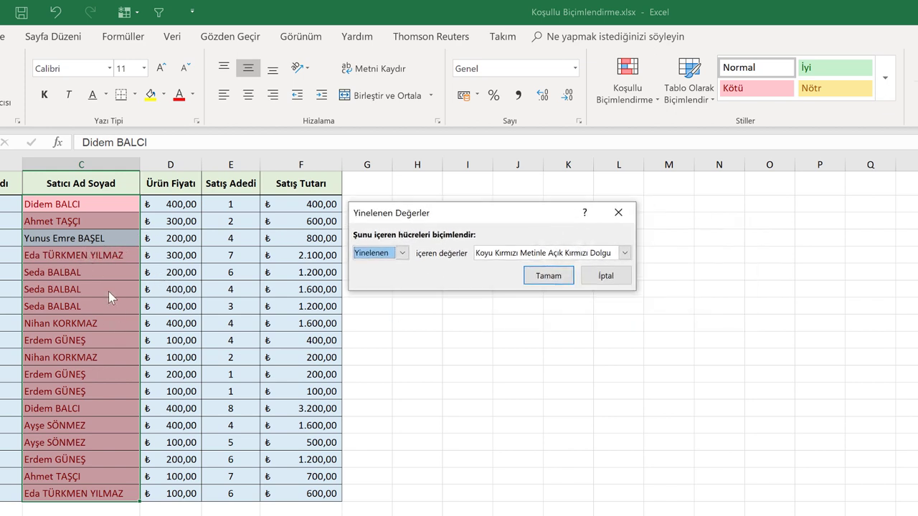
left_click(618, 212)
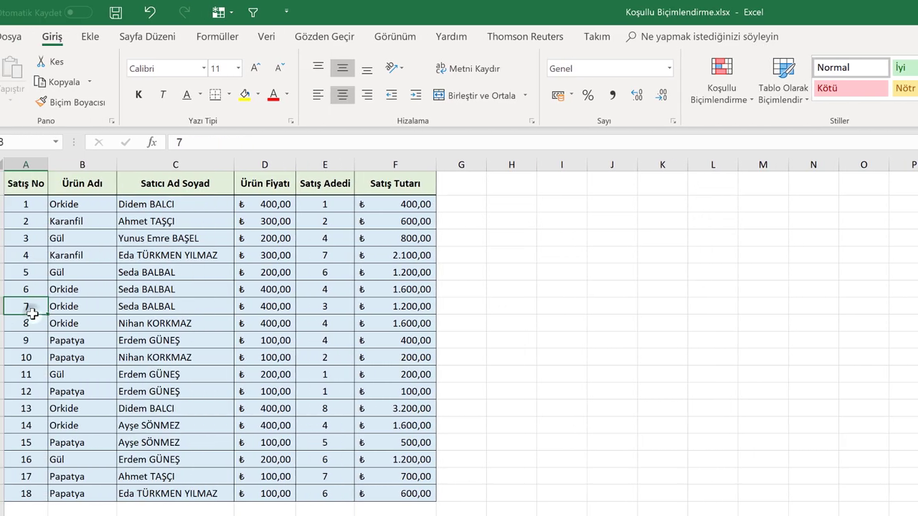
Step: Change the Satış No in cell A14 to 12
left_click(29, 306)
left_click(41, 408)
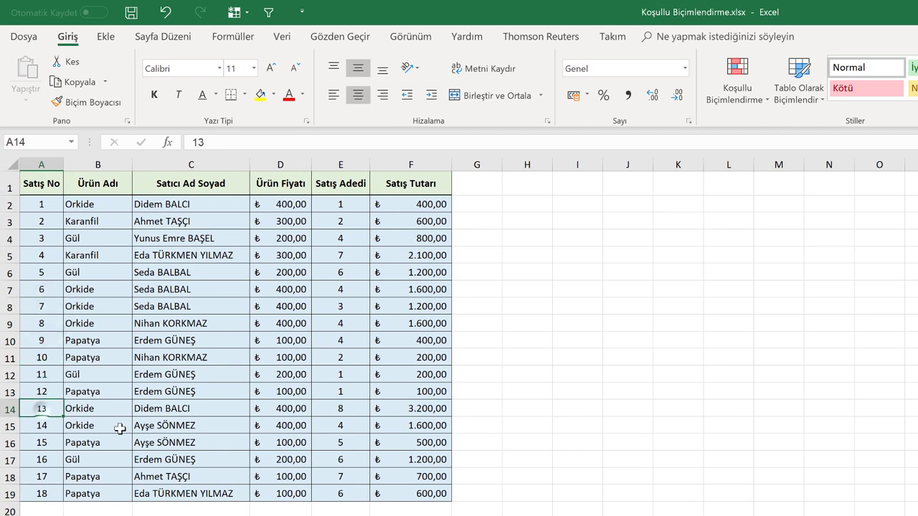
type("12")
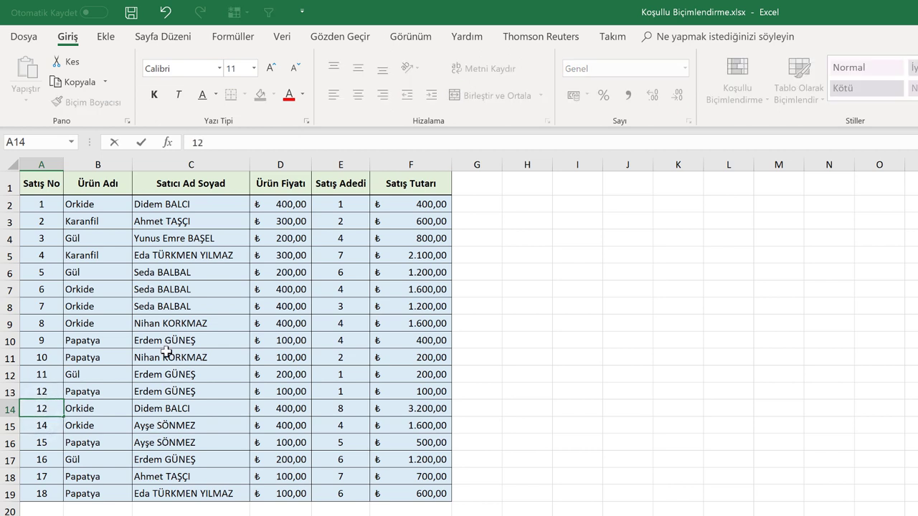
left_click(170, 355)
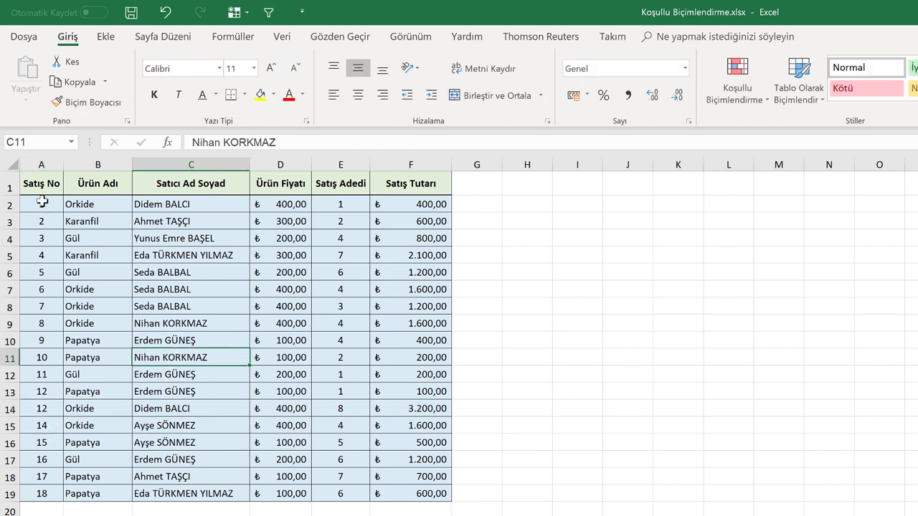
Step: Set up a Yinelenen Değerler highlighting rule on the Satış No cells A2:A19
left_click_drag(41, 206, 41, 492)
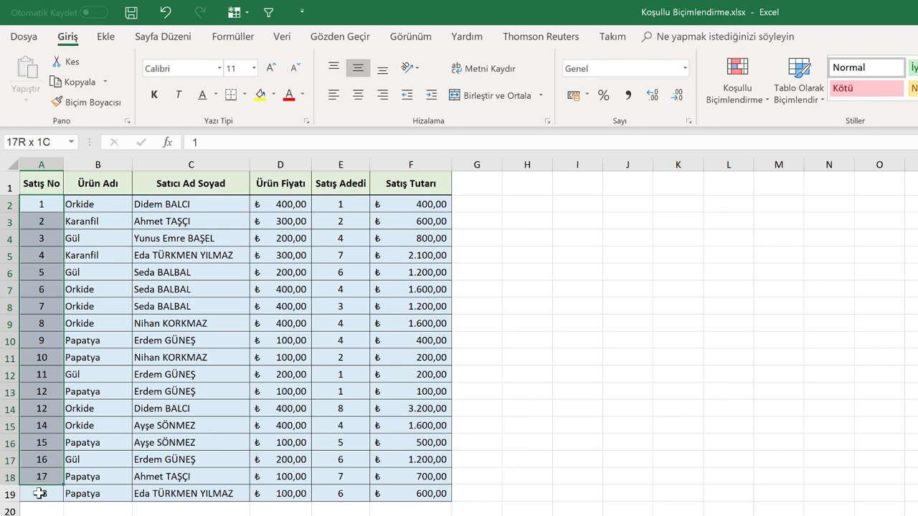
left_click(638, 99)
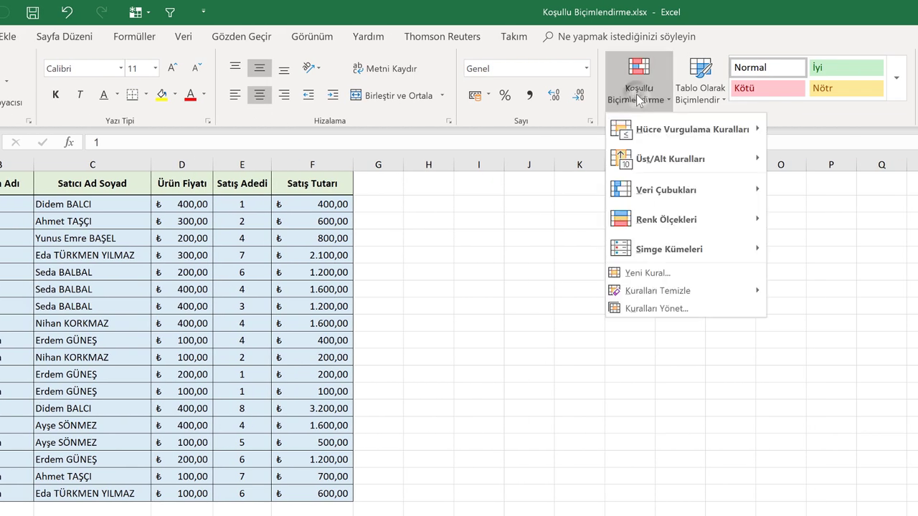
mouse_move(652, 136)
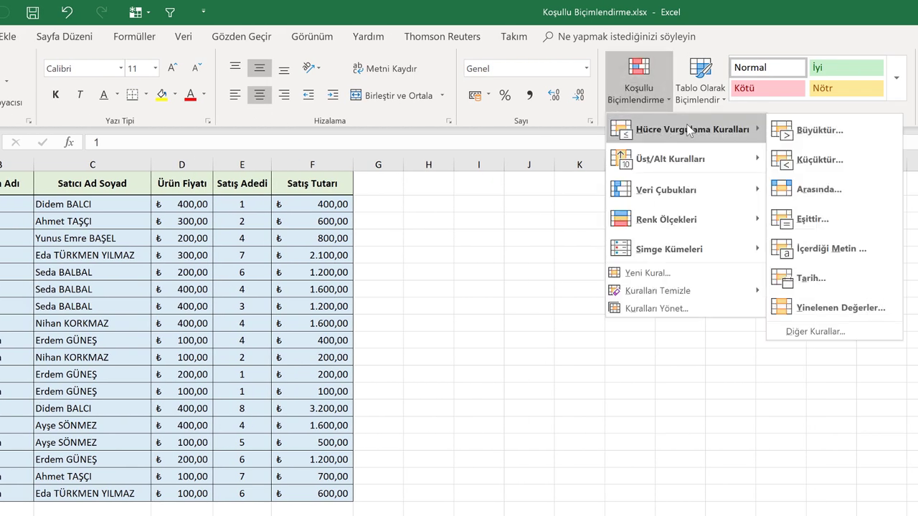
left_click(839, 308)
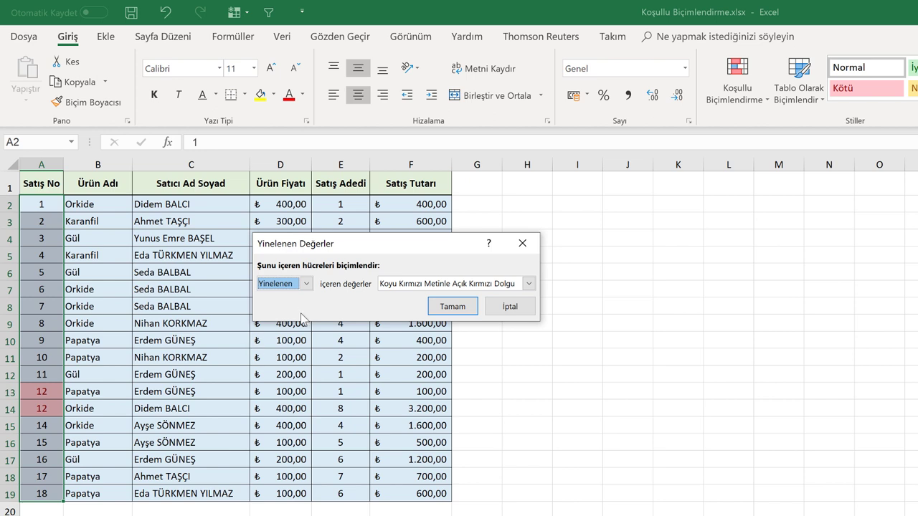
Step: Try the Koyu Yeşil Metinle Yeşil Dolgu and Kırmızı Metin formats for the duplicate Satış No values
left_click(427, 283)
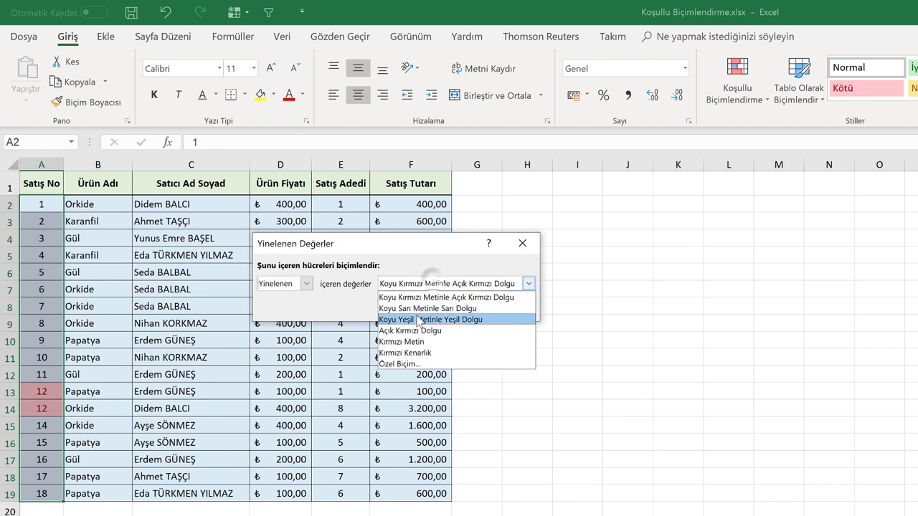
left_click(436, 317)
left_click(442, 283)
left_click(405, 341)
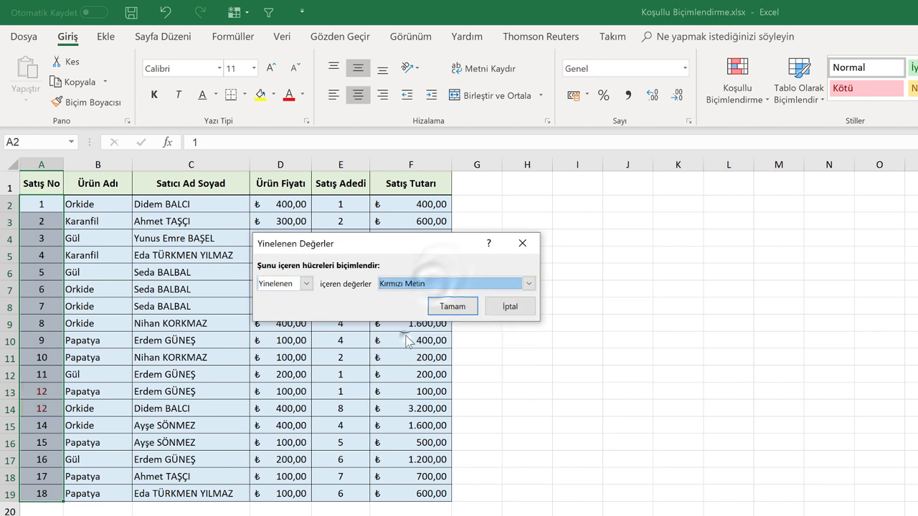
left_click(430, 283)
left_click(420, 320)
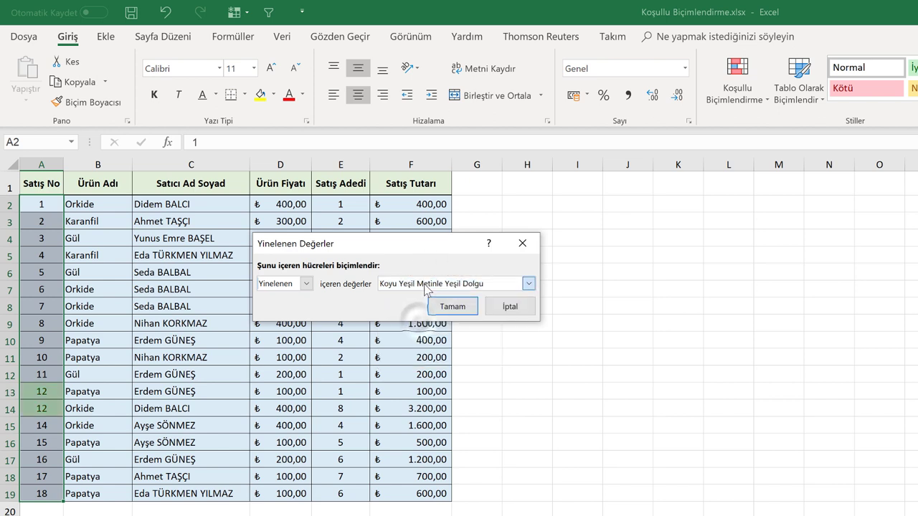
Step: Set the duplicate values format to Koyu Sarı Metinle Sarı Dolgu, apply the rule and deselect the Satış No cells
left_click(427, 284)
left_click(412, 309)
left_click(448, 306)
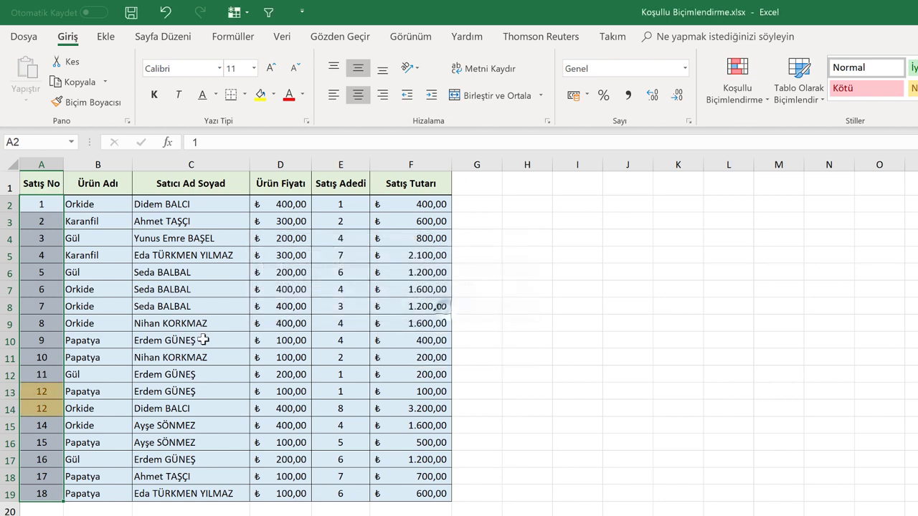
left_click(468, 240)
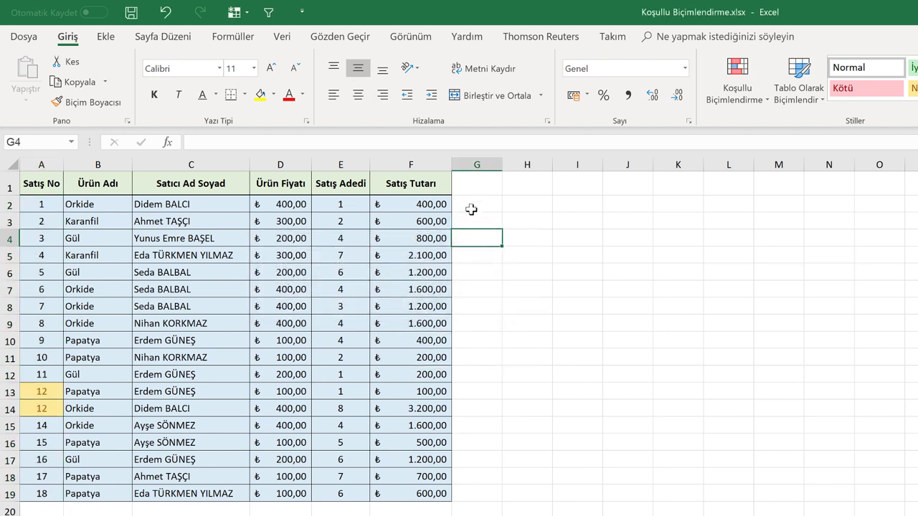
left_click(482, 185)
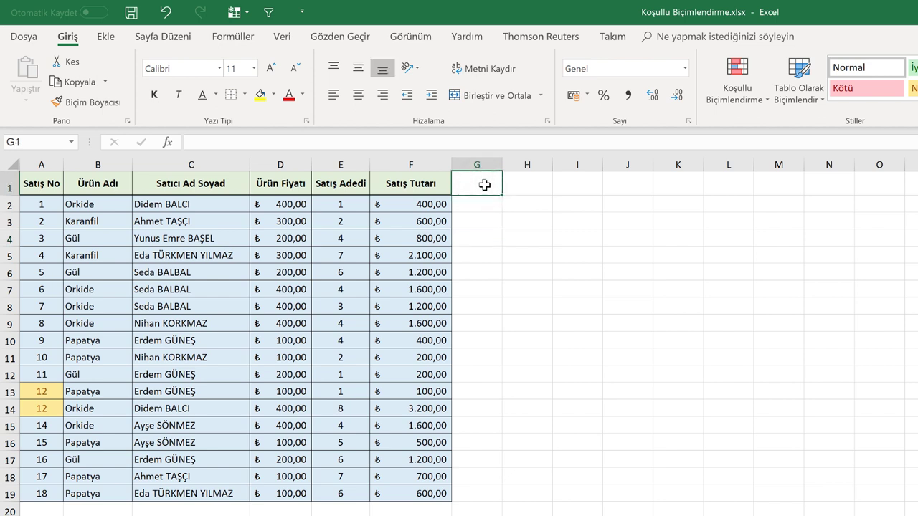